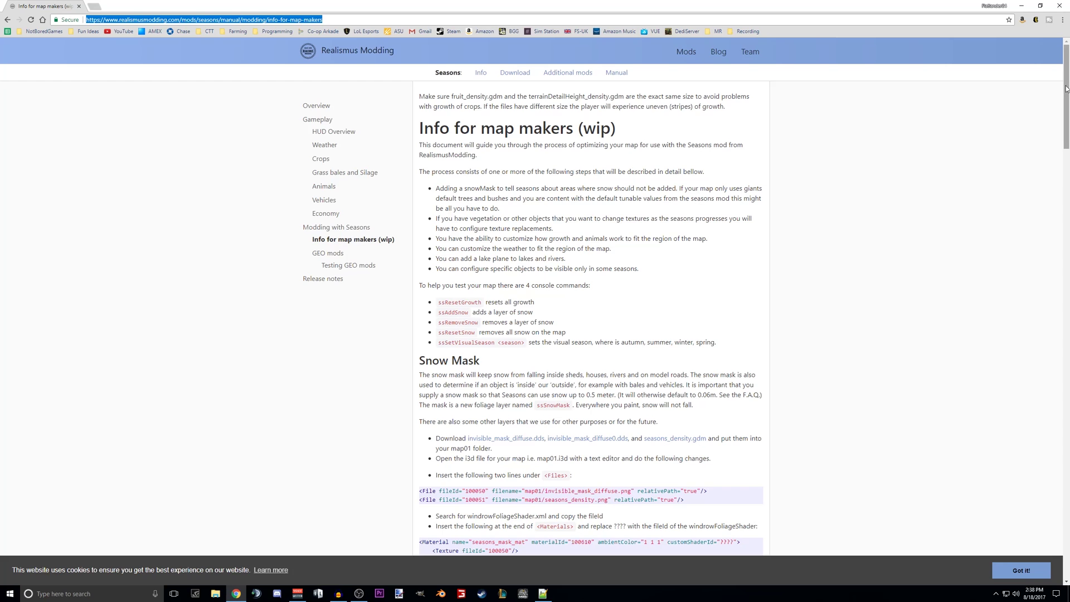
Scroll the Seasons map-makers guide toward Snow Mask and open a new browser tab
left_click_drag(1069, 95, 1061, 110)
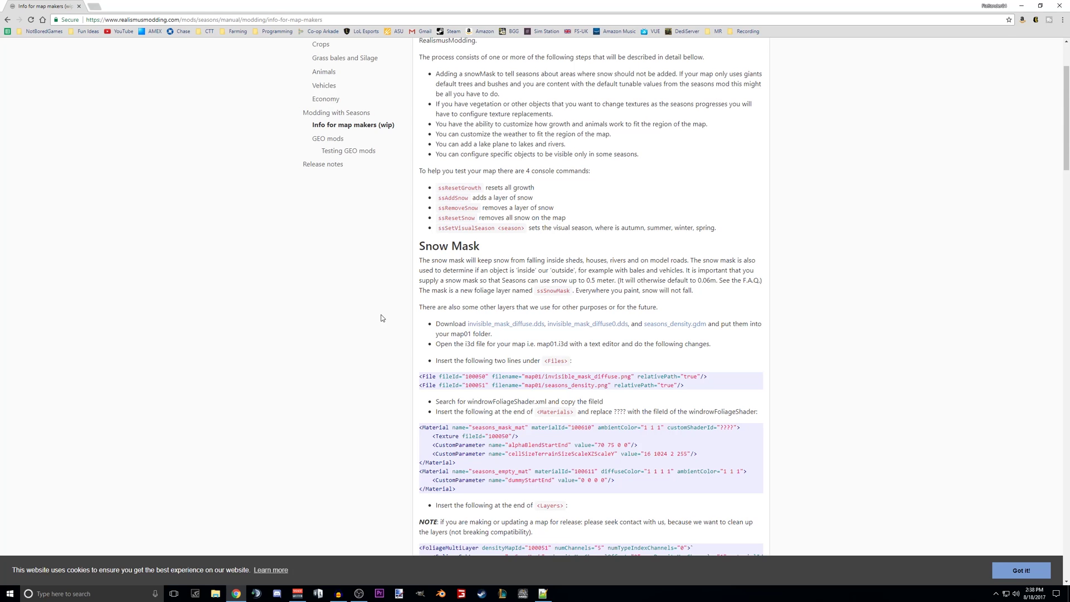
left_click(93, 7)
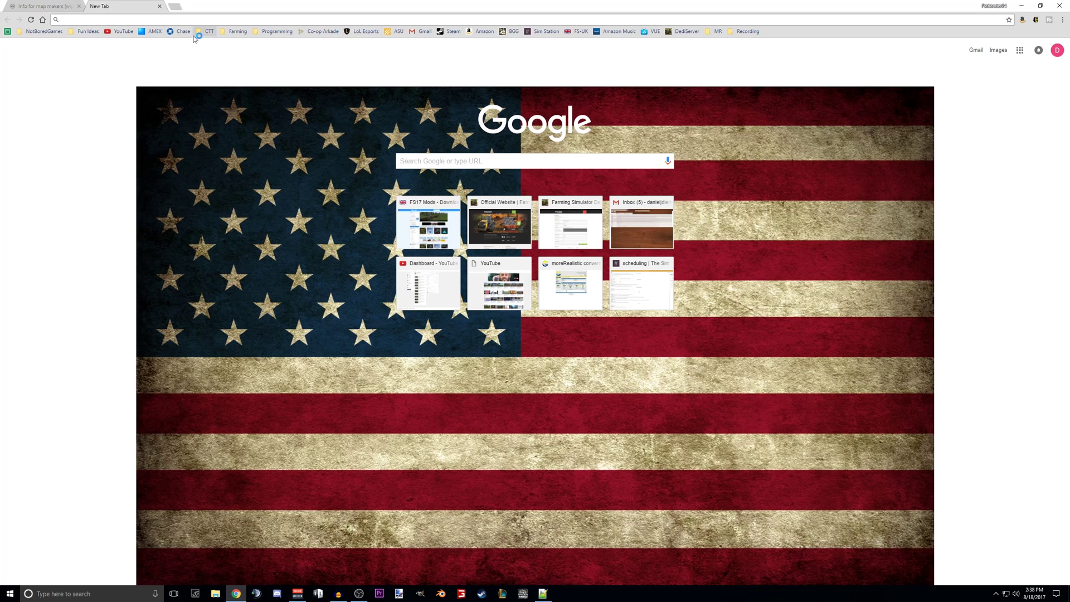
Go to the GIANTS Developer Network downloads page via 'gd' in the omnibox and log in
type("gdn")
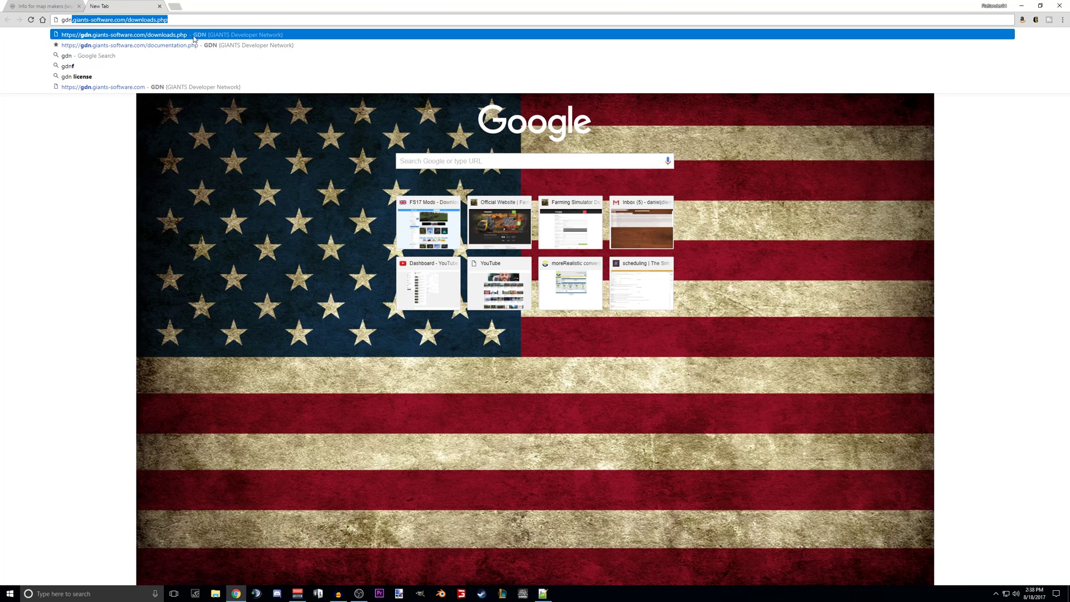
key("Return")
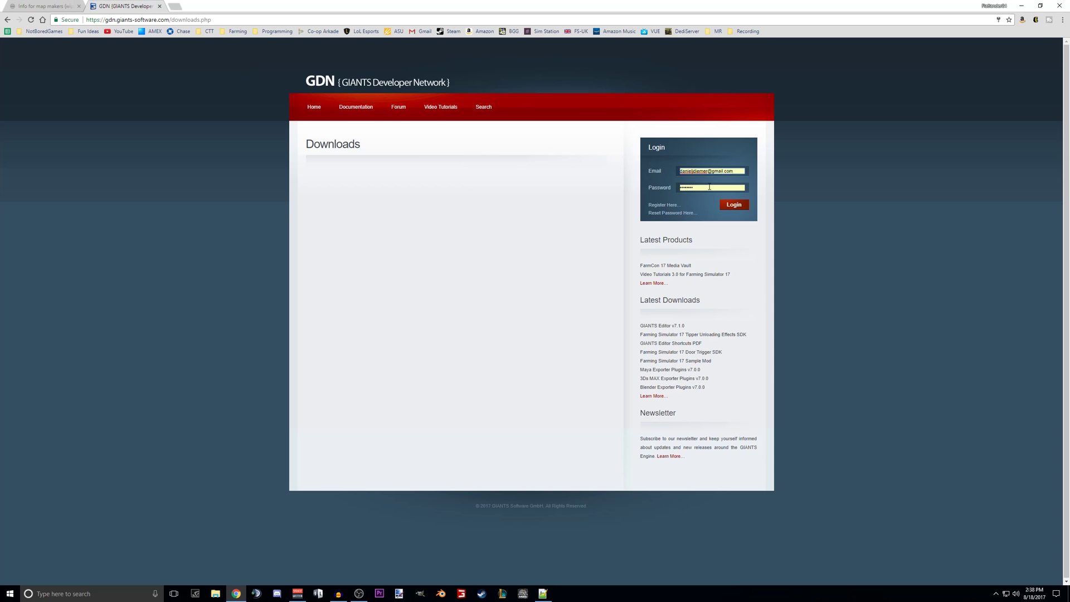
left_click(734, 205)
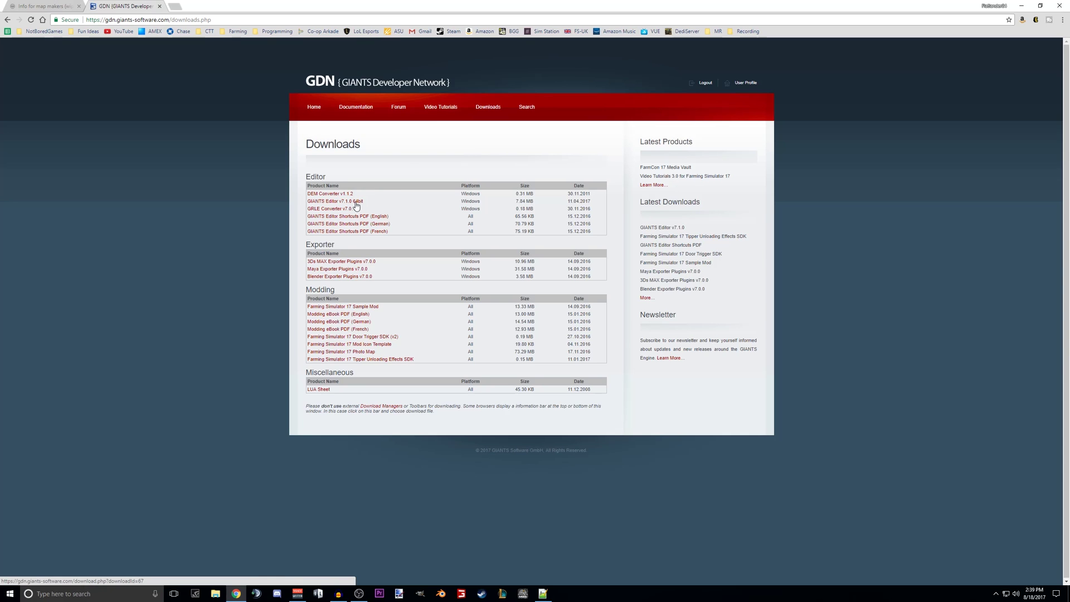
Close the GDN tab and browse File Explorer to MODDING > WIP_MAP > maps
left_click(160, 6)
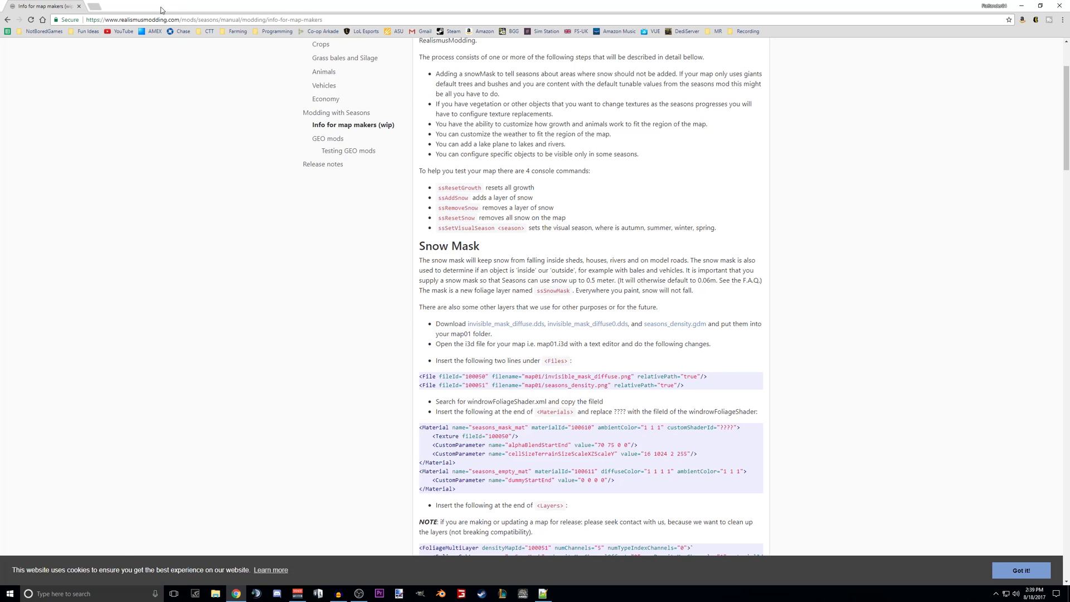
left_click(216, 593)
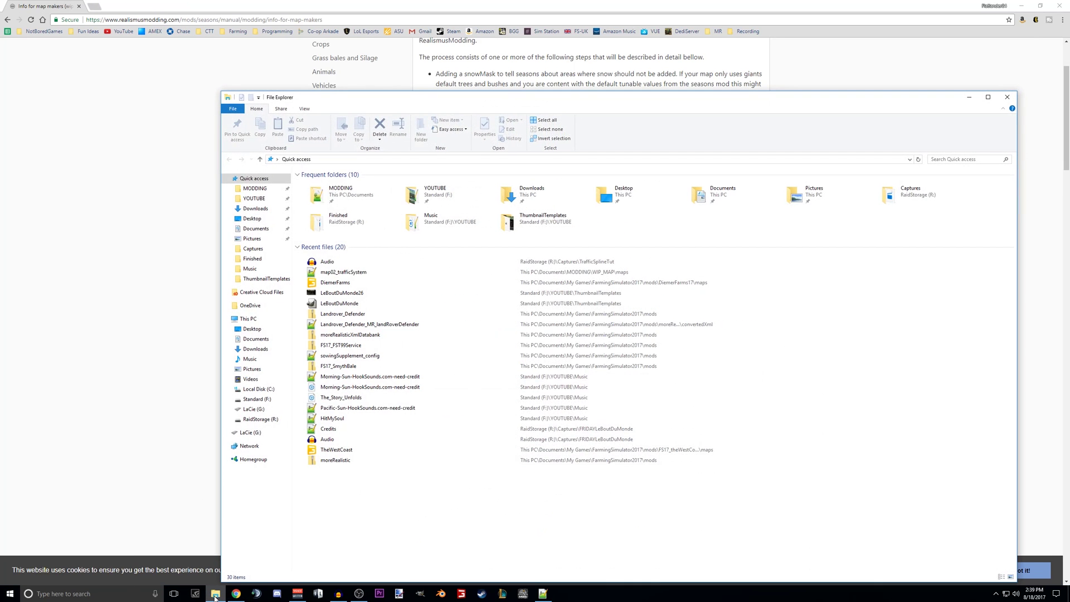
left_click(263, 192)
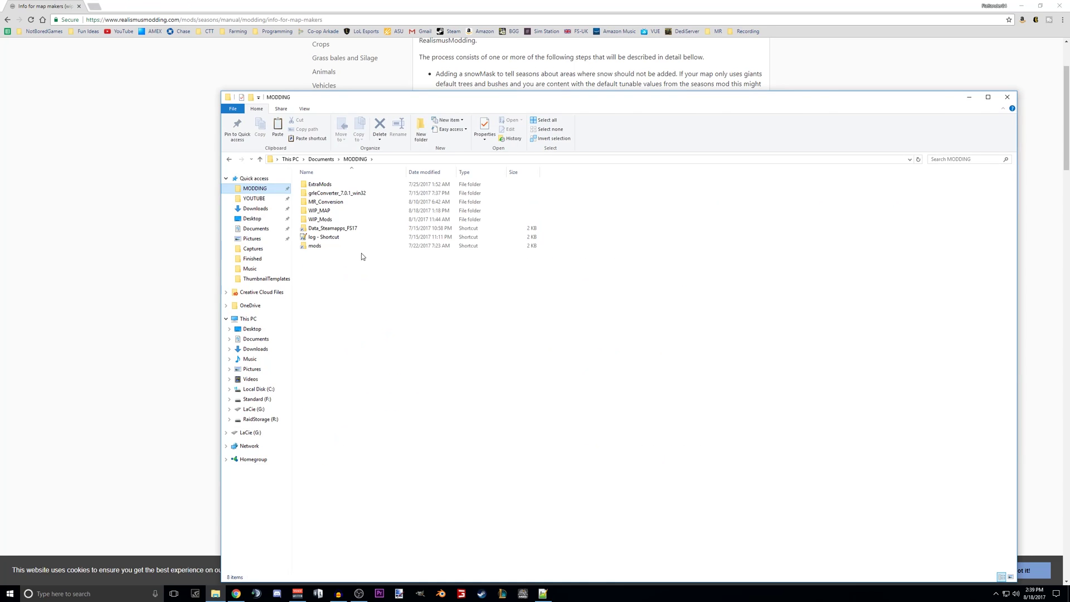
double_click(342, 210)
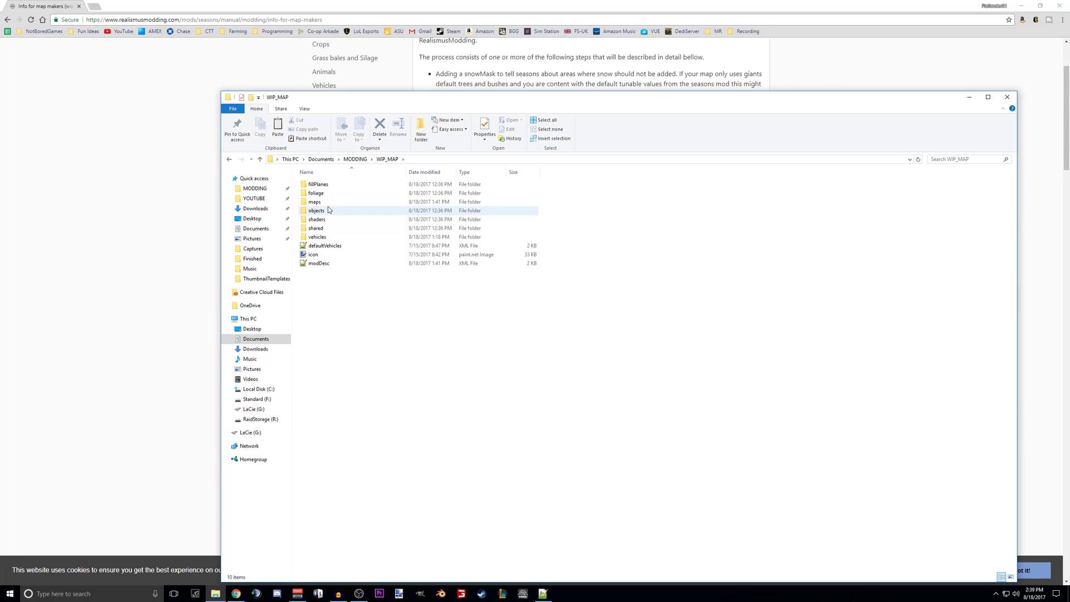
double_click(327, 203)
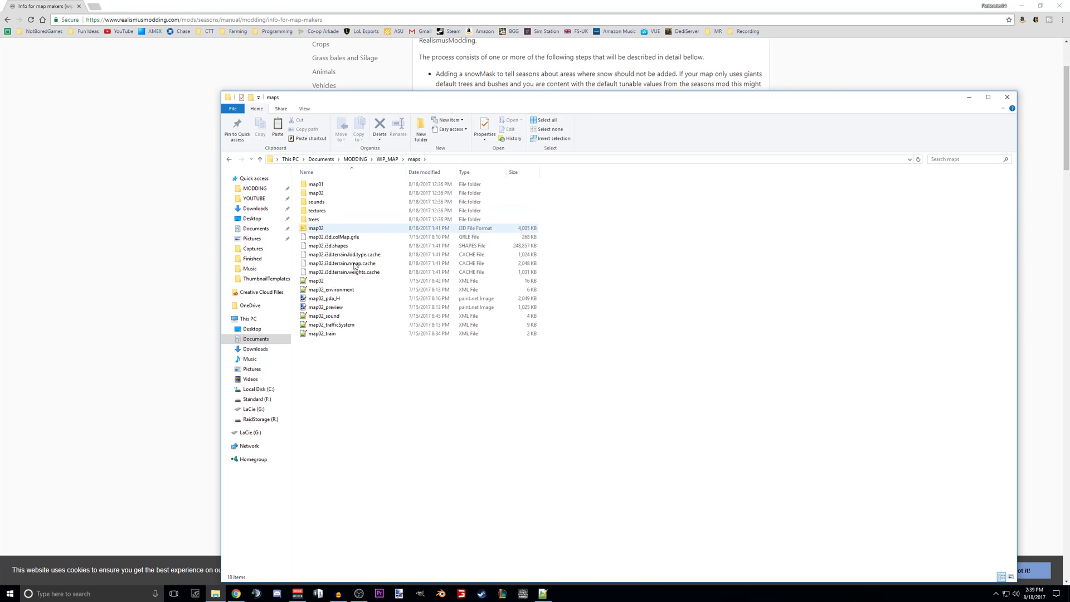
Delete the three map02.i3d terrain .cache files from the maps folder
left_click(363, 274)
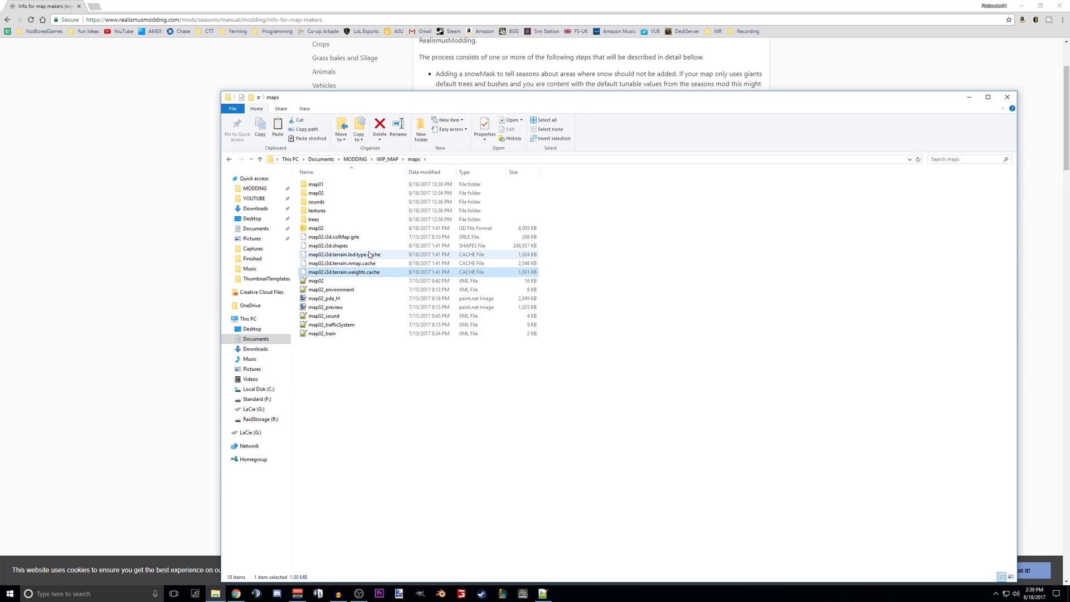
left_click(368, 255, "shift")
key("Delete")
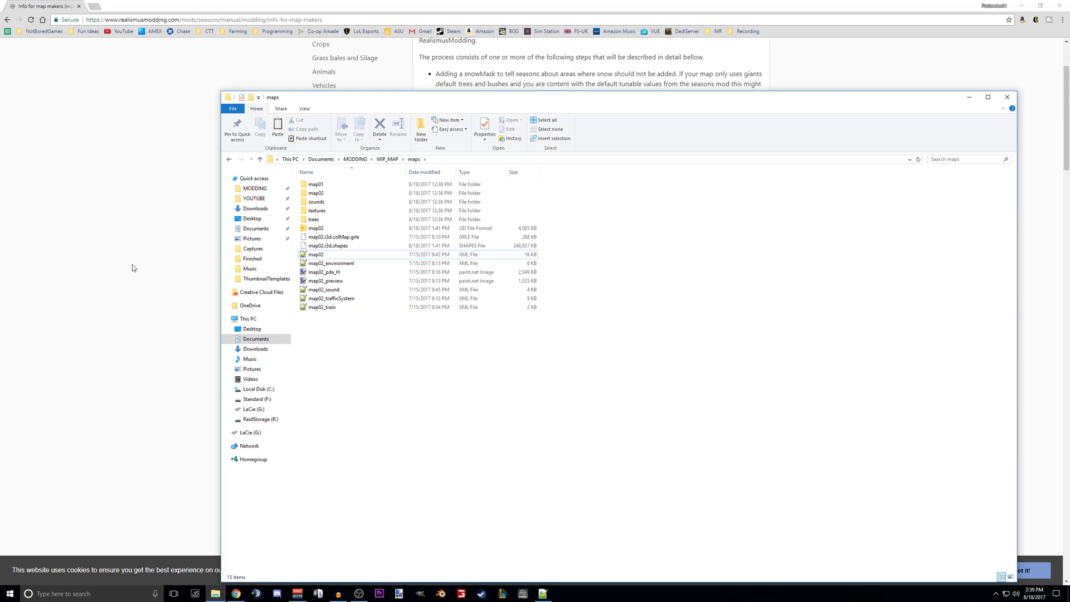
left_click(174, 265)
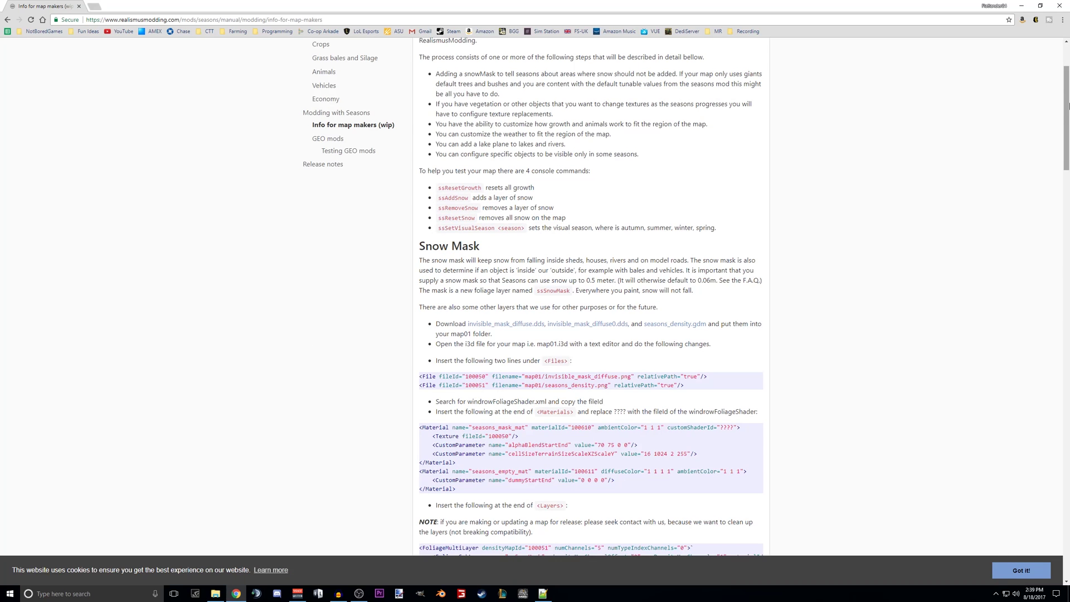
Download invisible_mask_diffuse.dds, invisible_mask_diffuse0.dds and seasons_density.gdm from the Snow Mask section
left_click_drag(1067, 106, 1063, 128)
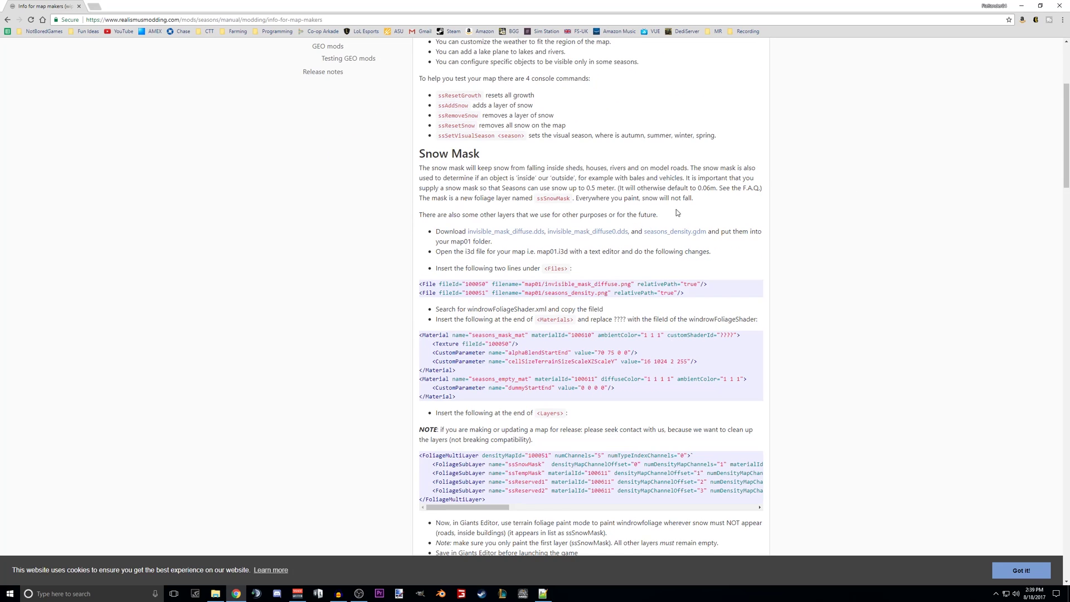
left_click(492, 232)
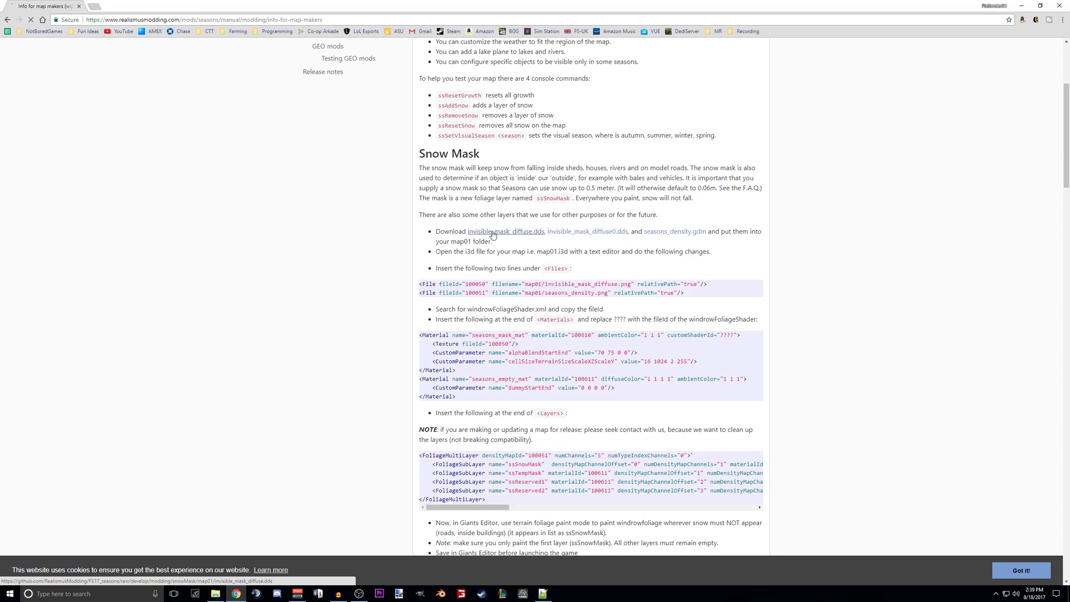
left_click(596, 233)
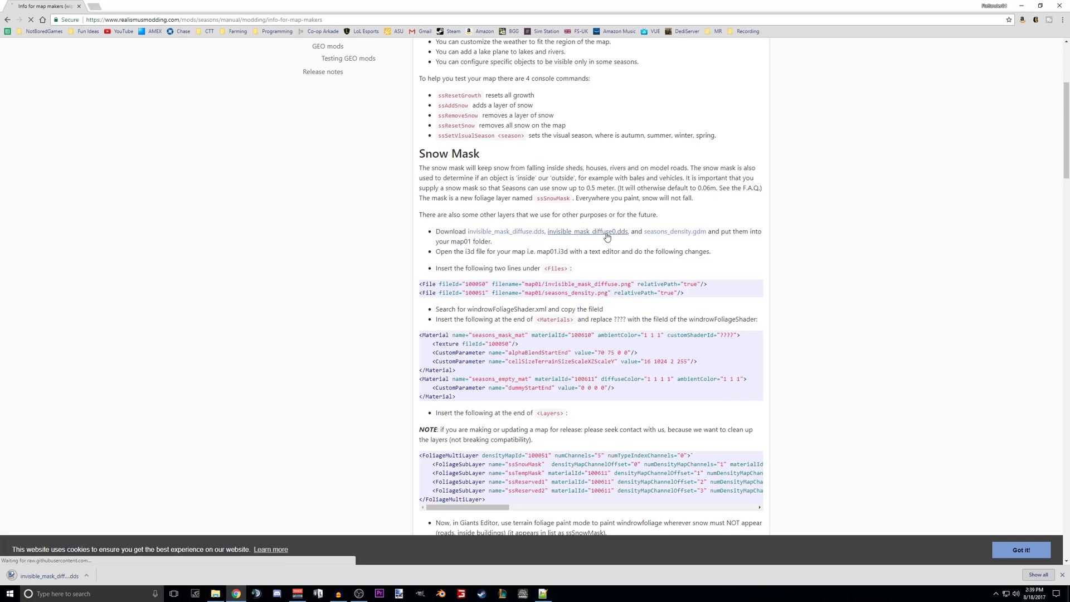
left_click(666, 234)
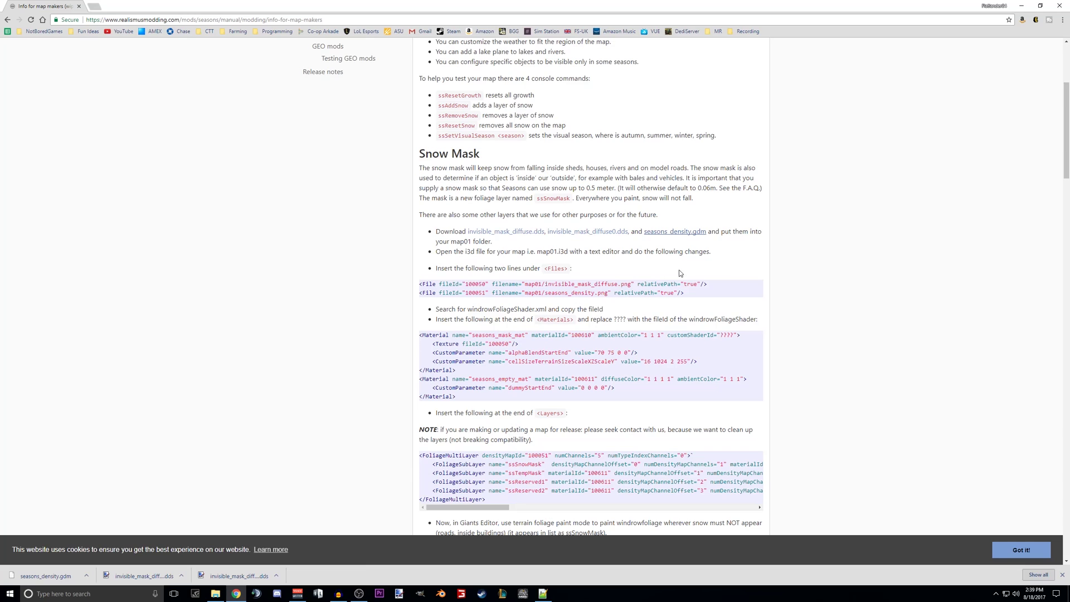
left_click(217, 593)
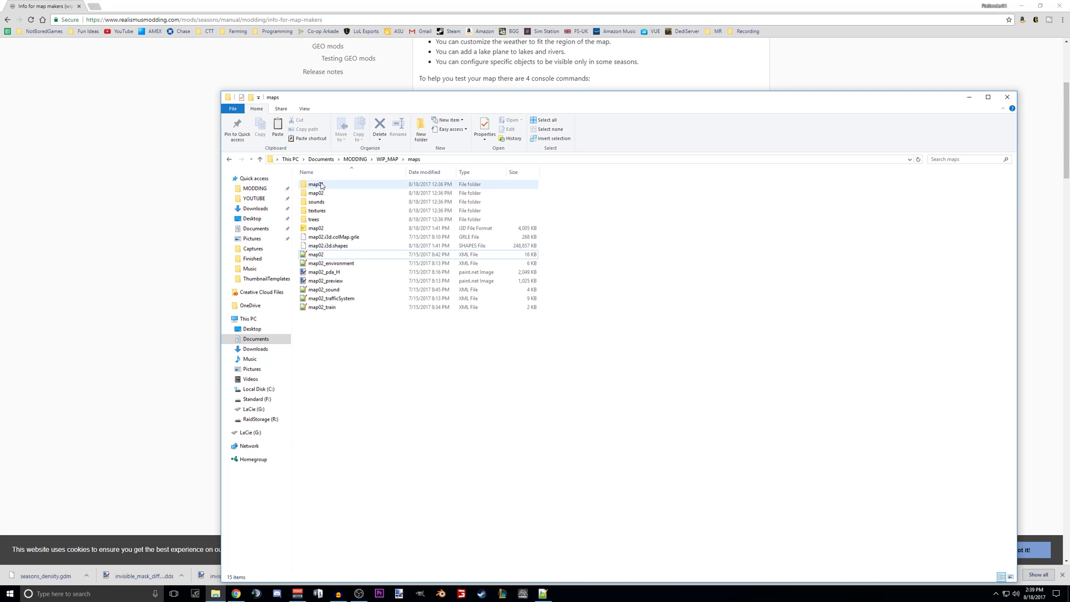
Drag the downloaded invisible_mask_diffuse, invisible_mask_diffuse0 and seasons_density files into the map01 folder
double_click(321, 186)
left_click_drag(479, 103, 636, 109)
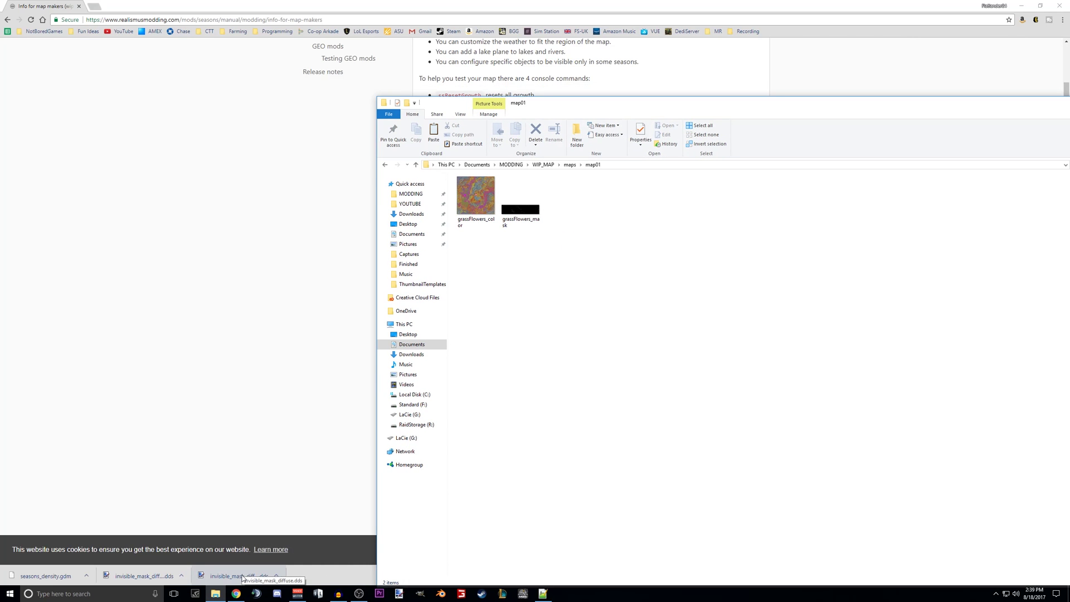
left_click_drag(243, 576, 452, 535)
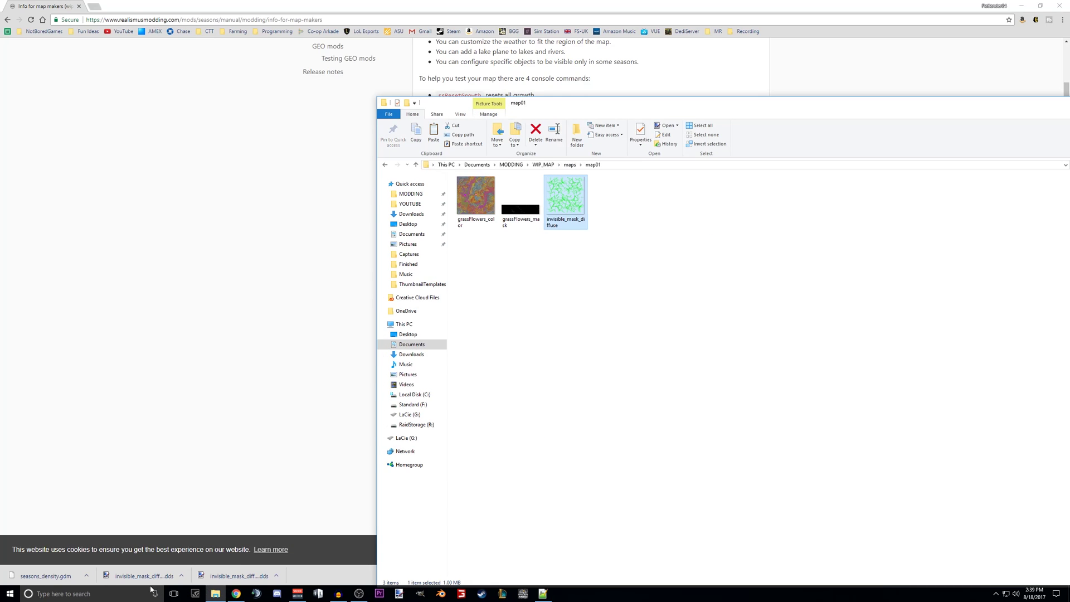
left_click_drag(144, 577, 658, 438)
left_click_drag(53, 580, 691, 413)
left_click(273, 236)
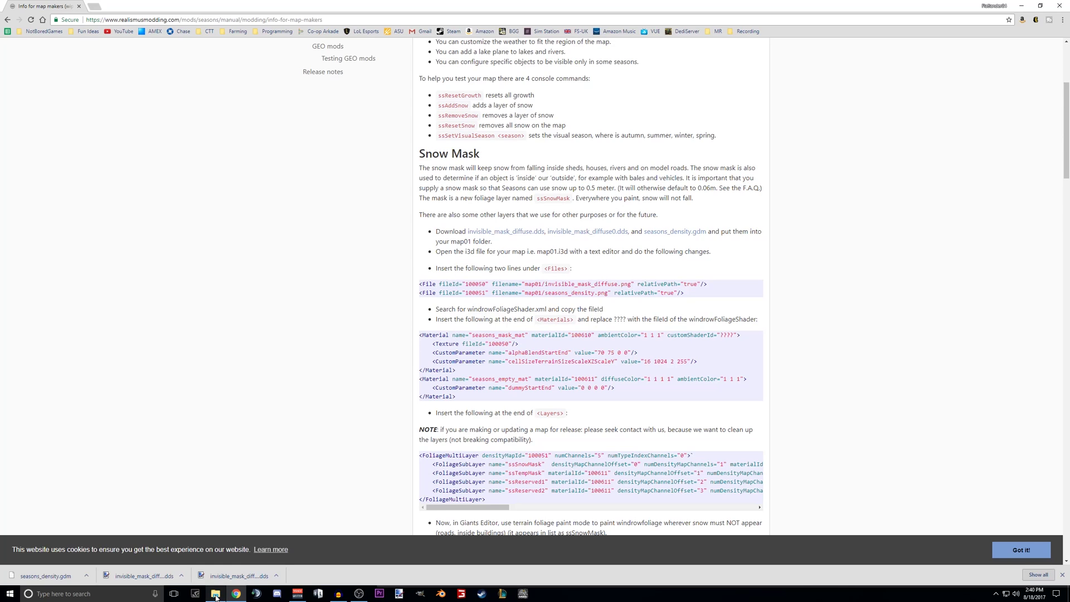
Open map02.i3d from the maps folder with 'Edit with Notepad++'
left_click_drag(436, 252, 462, 254)
left_click(217, 594)
right_click(483, 235)
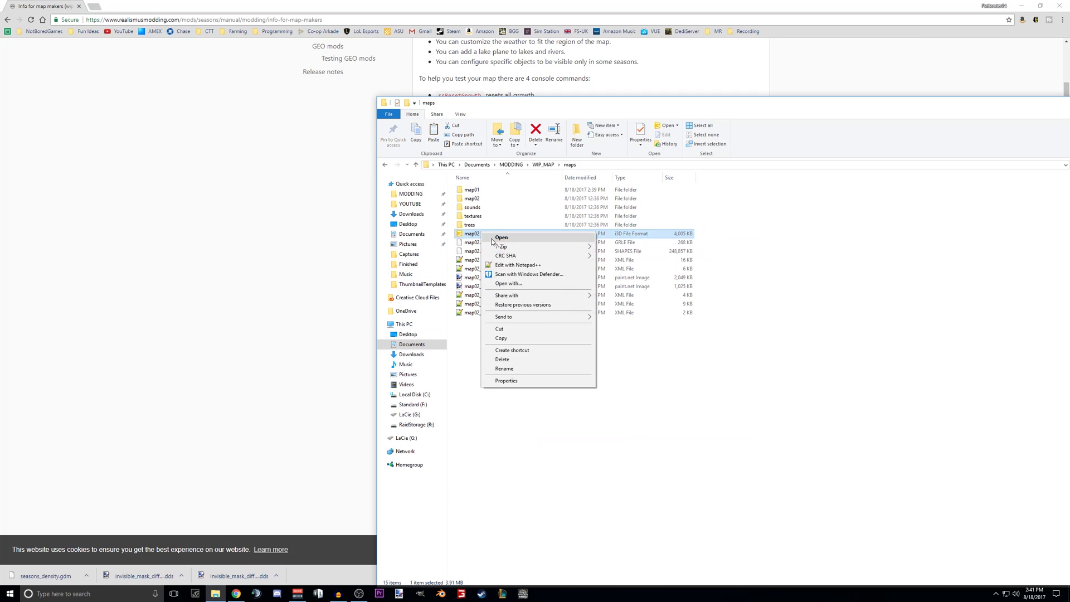
left_click(526, 267)
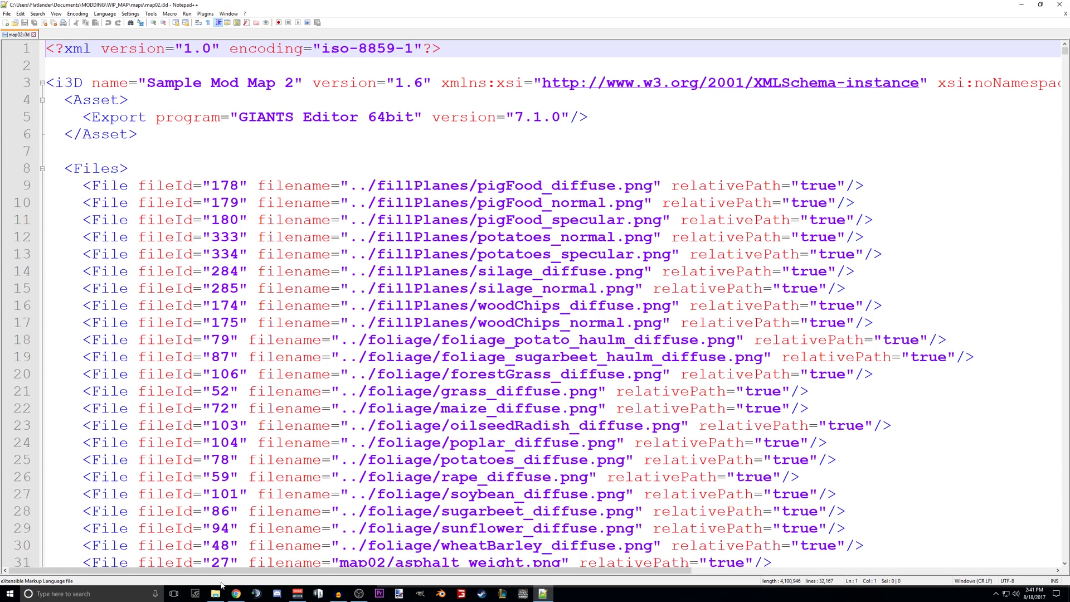
Copy the two snow-mask File lines from the map makers guide
left_click(216, 593)
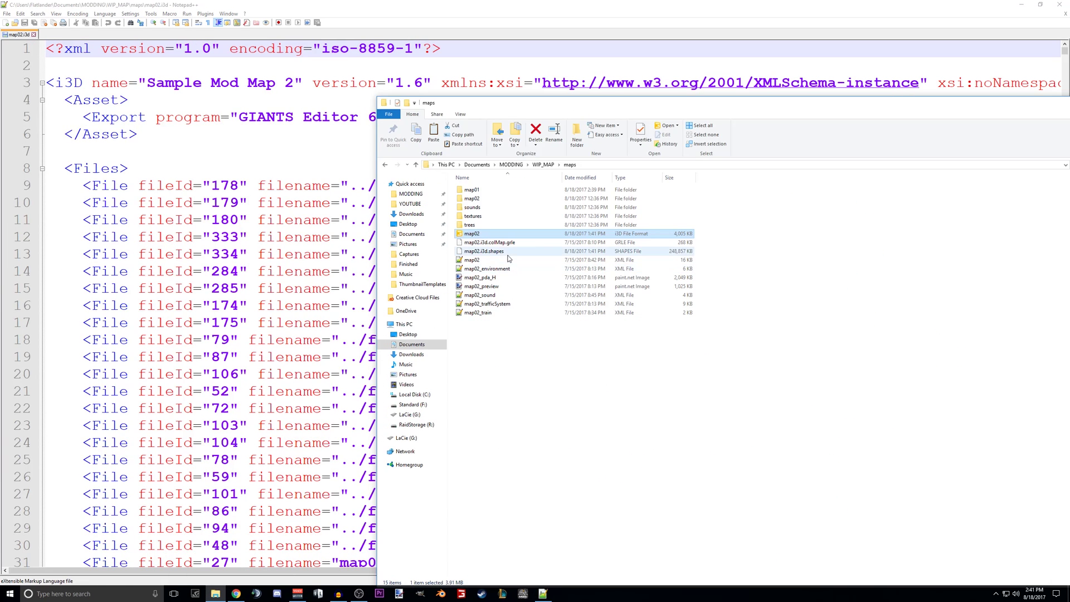
left_click(236, 594)
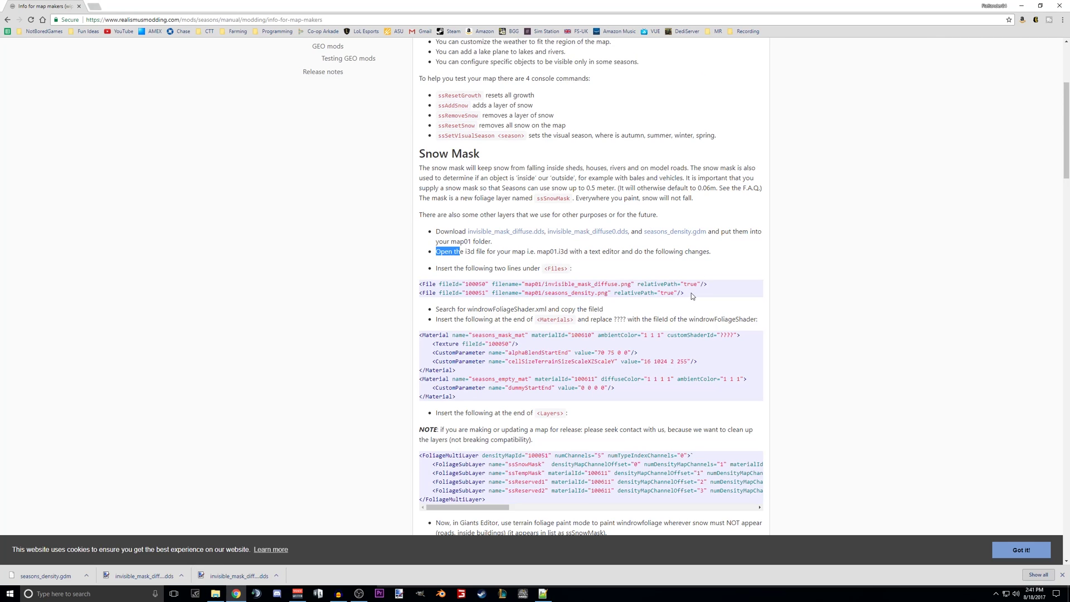
left_click_drag(692, 292, 420, 285)
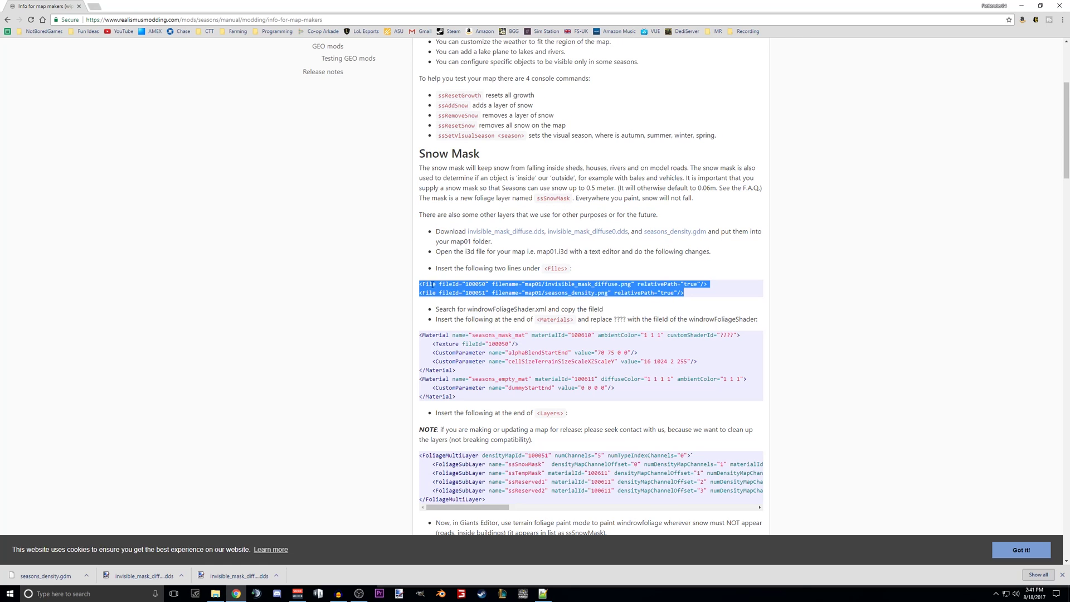
right_click(442, 283)
left_click(455, 290)
Paste the File entries 100050 and 100051 under <Files> in map02.i3d and Tab-indent both
left_click(543, 594)
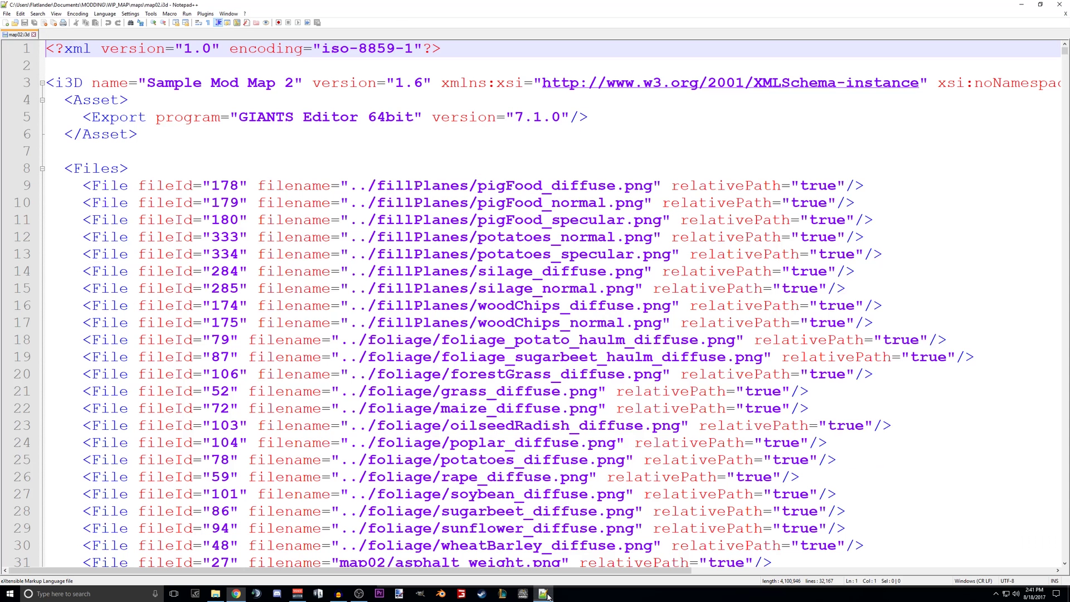
left_click(238, 168)
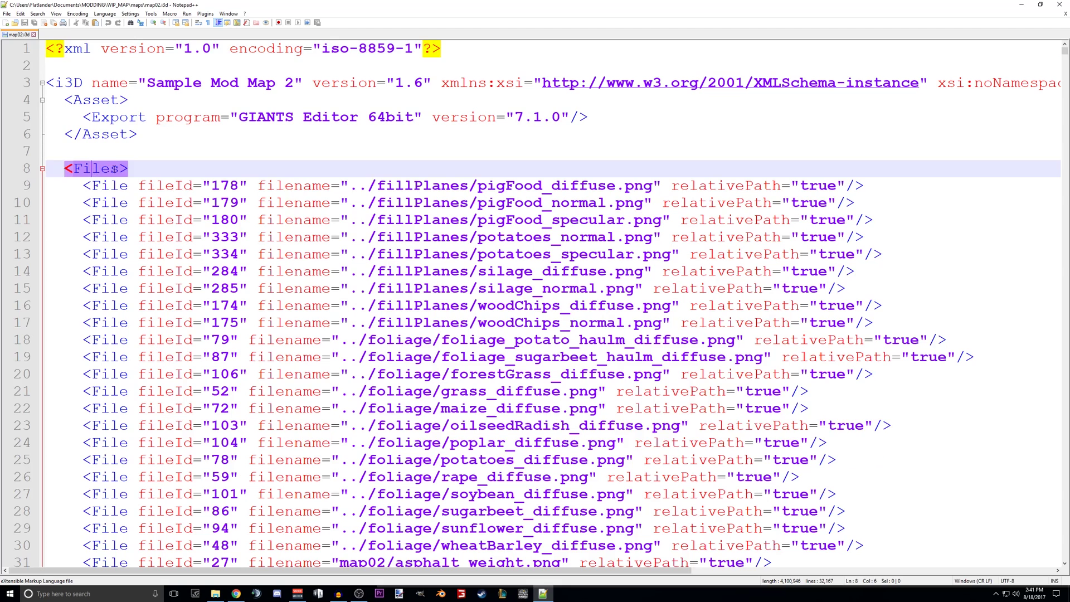
key("Return")
key("Return")
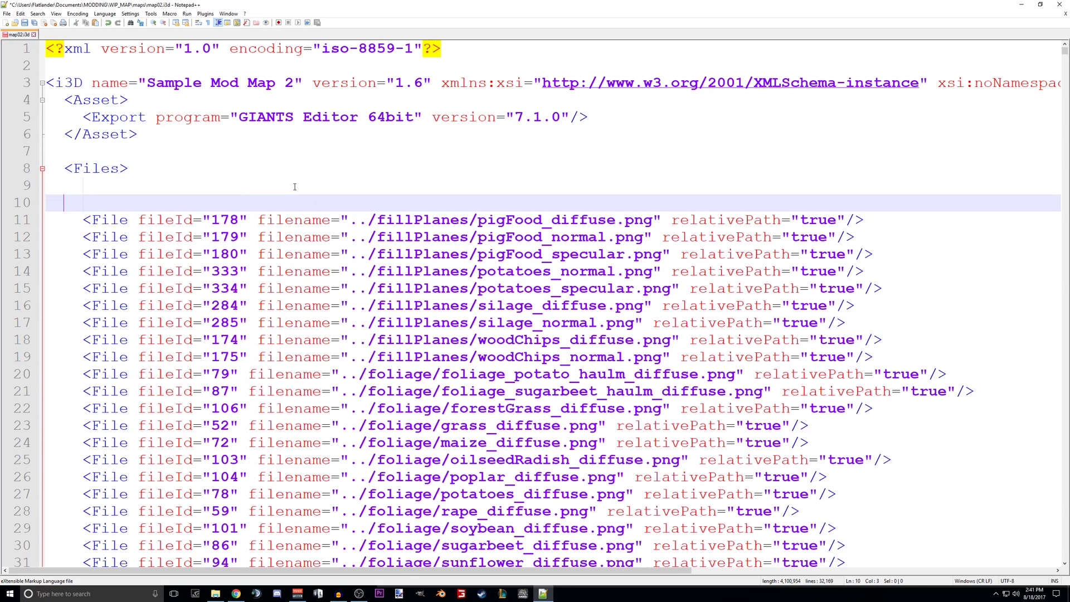
key("Up")
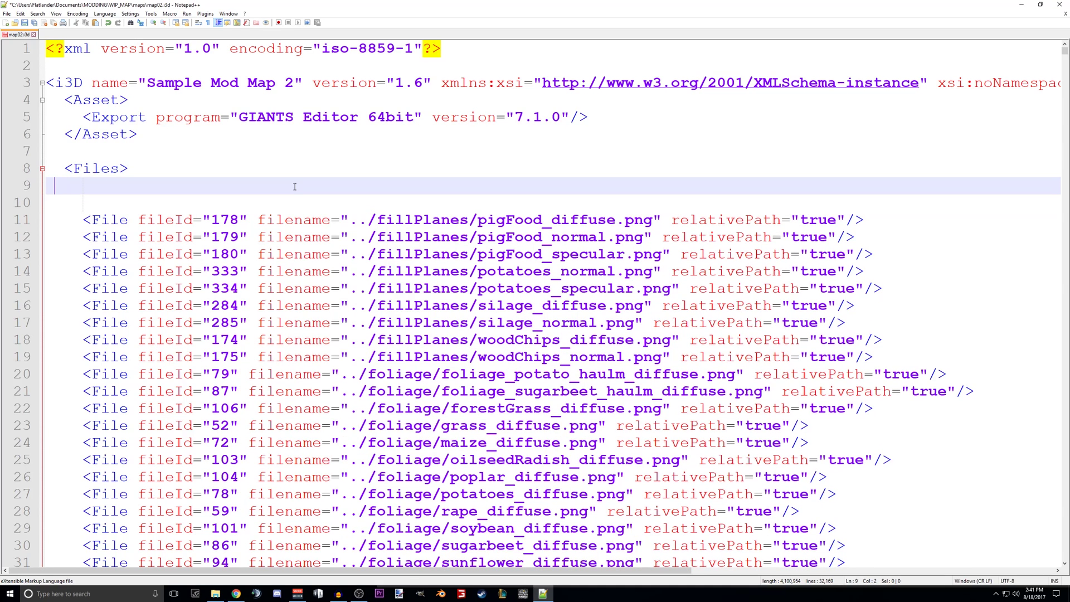
key("ctrl+v")
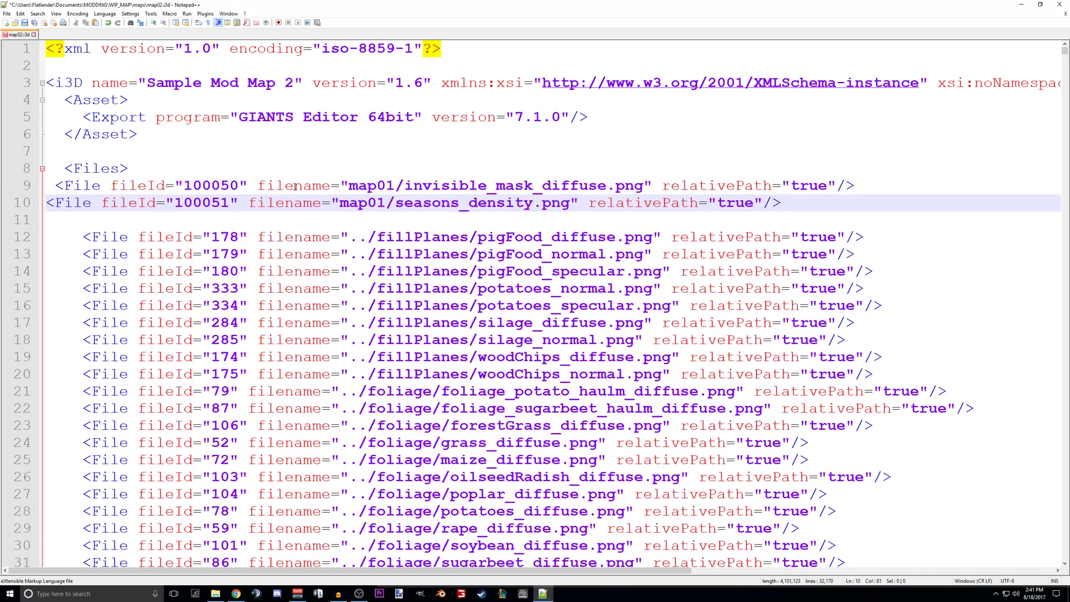
left_click(46, 203)
key("Tab")
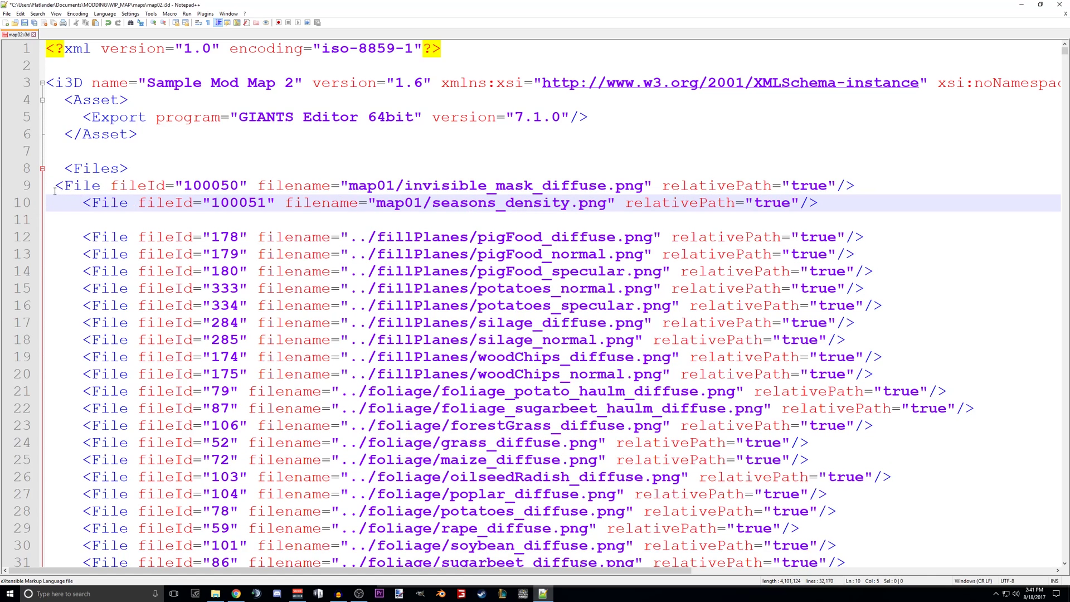
left_click(55, 191)
key("Tab")
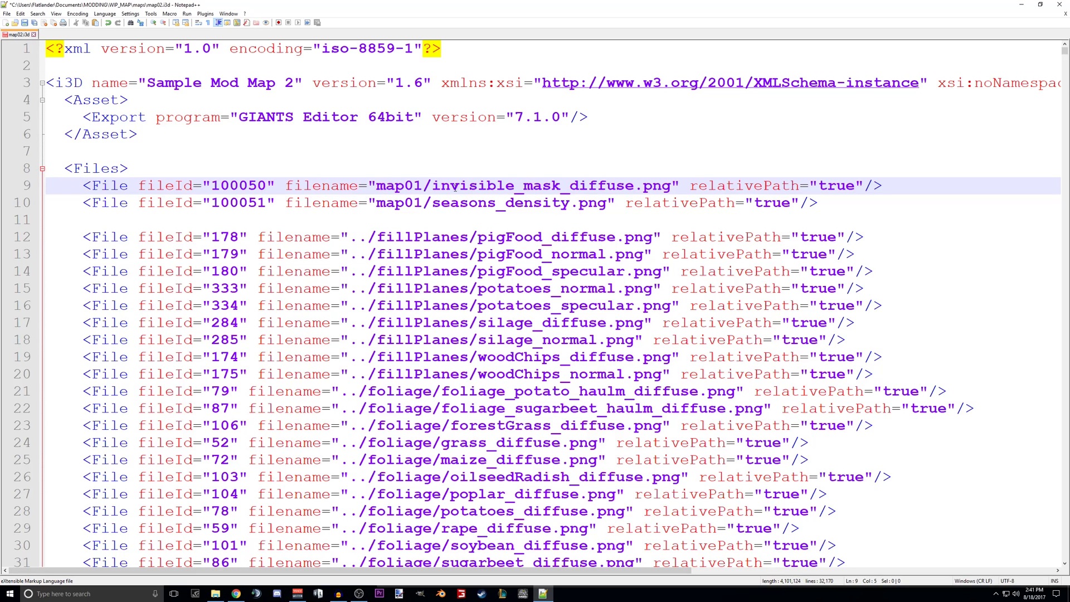
Copy the word windrowFoliageShader from the Seasons guide
left_click(258, 559)
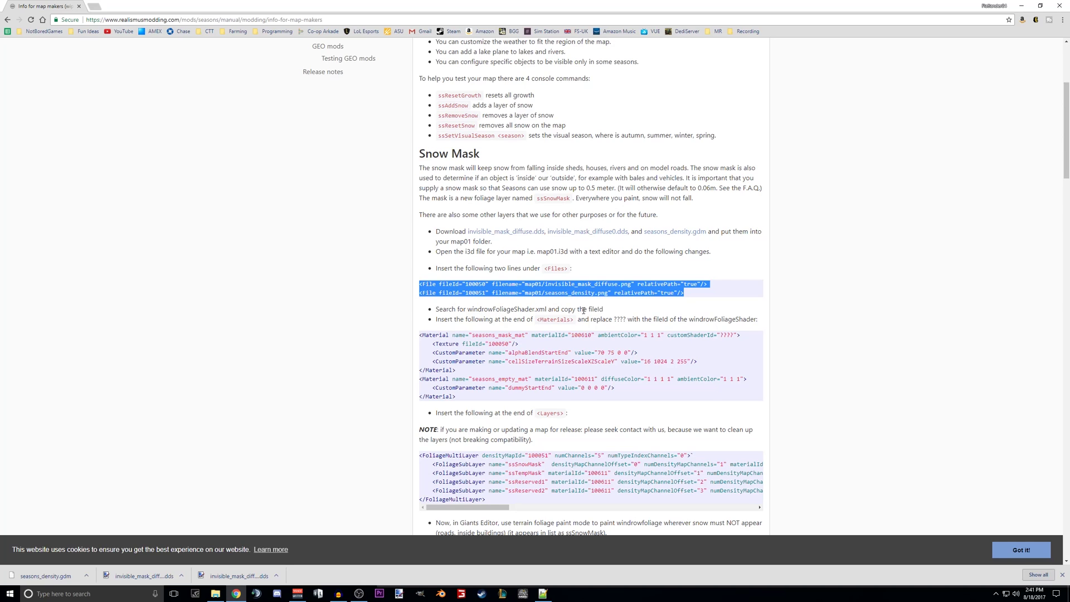
double_click(485, 309)
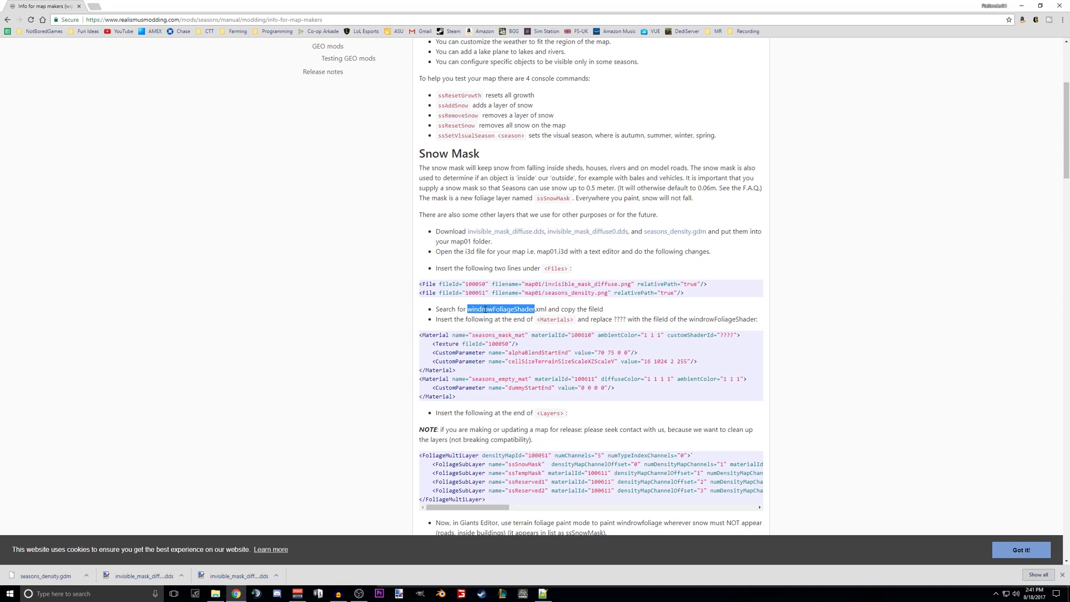
right_click(486, 309)
left_click(501, 313)
Find windrowFoliageShader in map02.i3d and select its fileId 80 on line 473
left_click(233, 599)
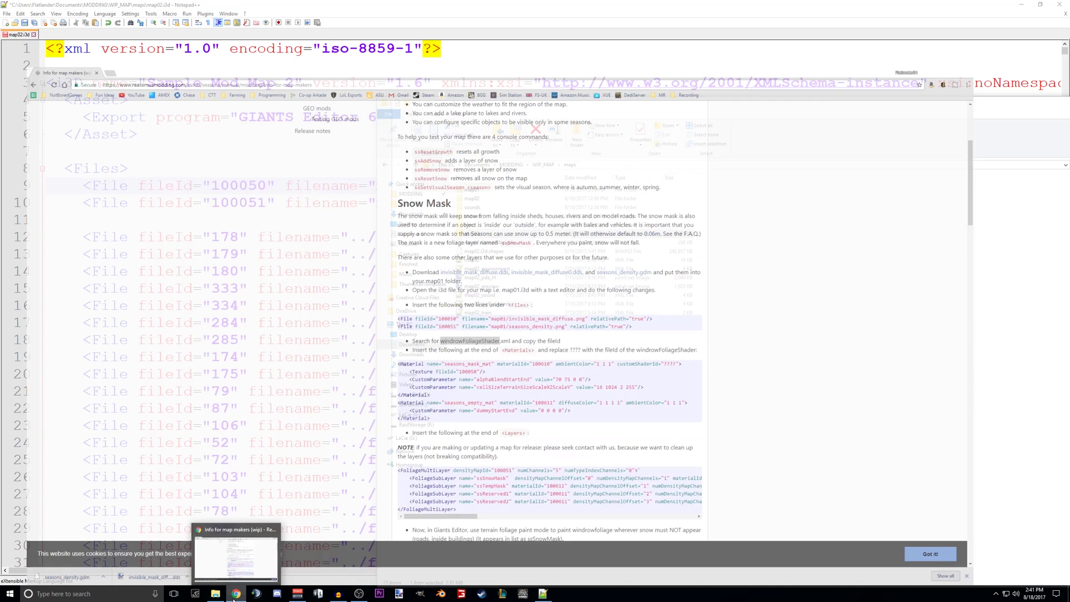
left_click(256, 126)
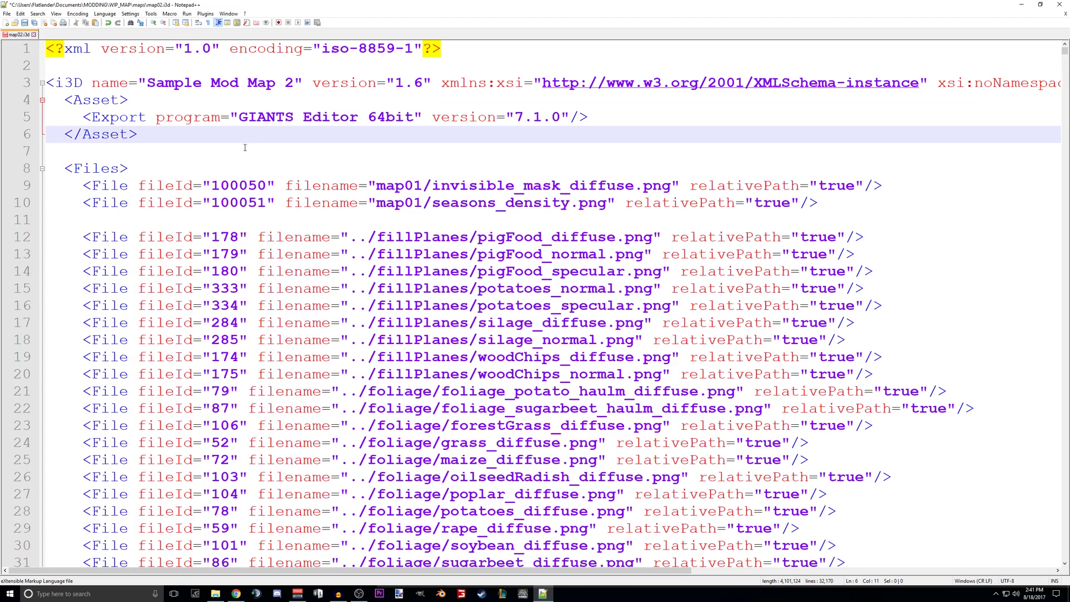
key("ctrl+f")
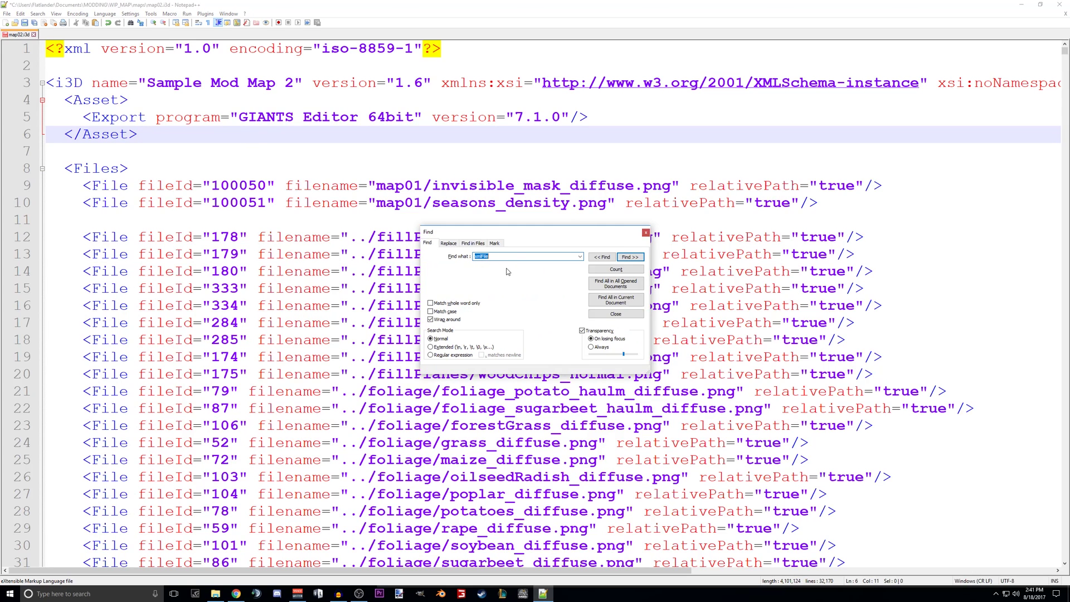
key("ctrl+v")
left_click(627, 259)
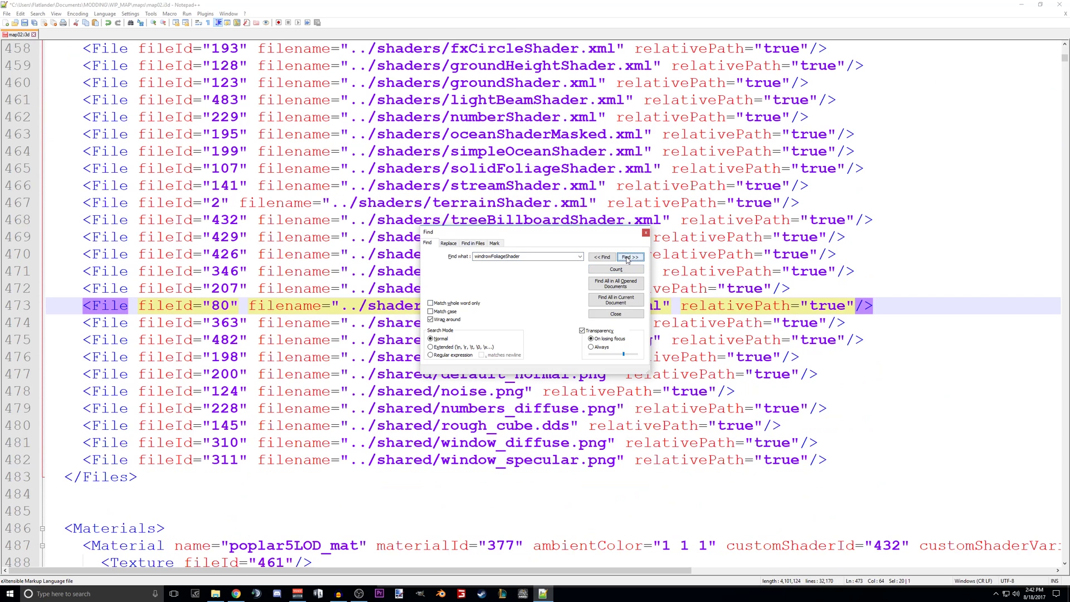
left_click(646, 233)
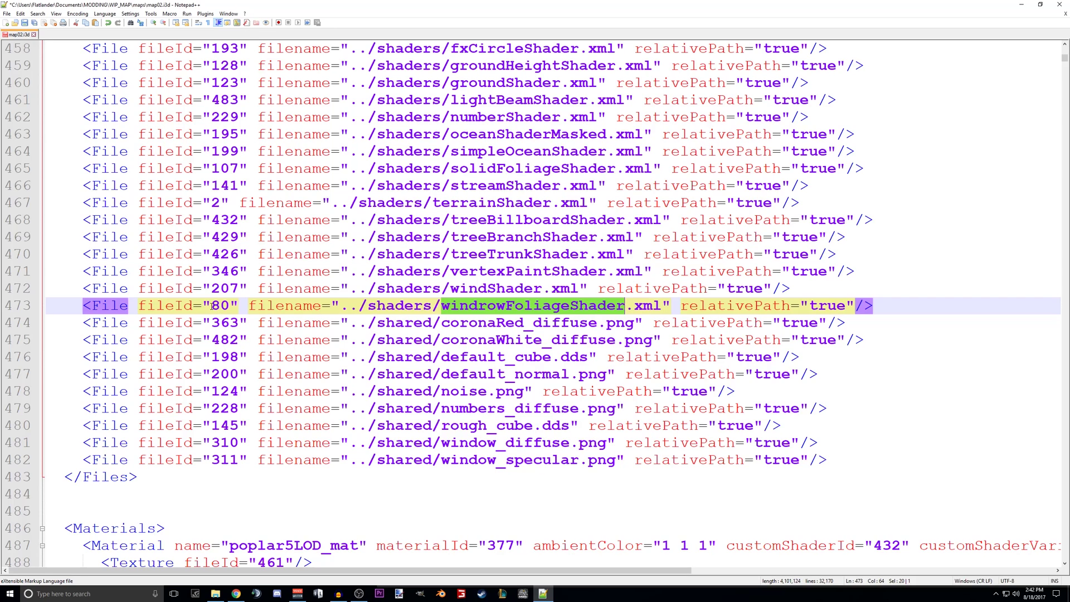
left_click_drag(211, 305, 229, 306)
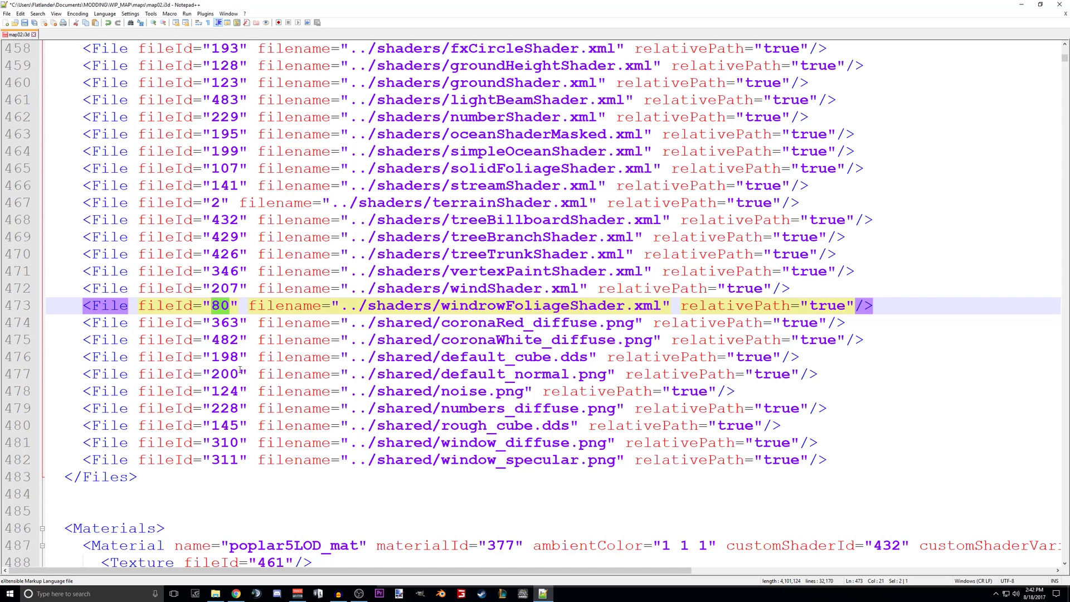
Copy the guide text ending with the two Material snippets and add a blank line before </Materials>
left_click(544, 595)
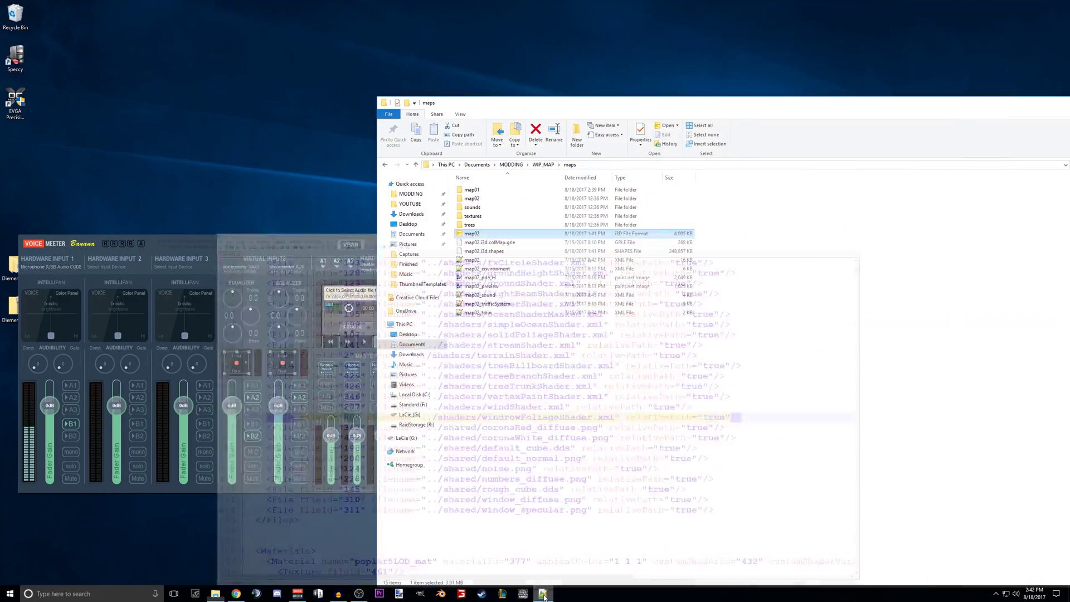
left_click(543, 594)
left_click(235, 594)
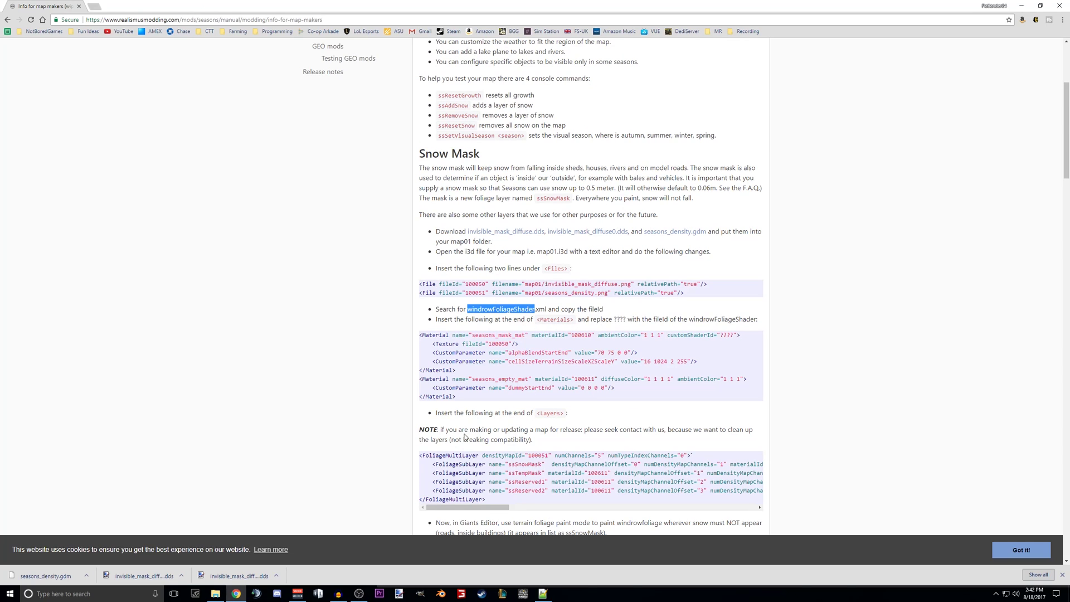
left_click_drag(457, 397, 413, 354)
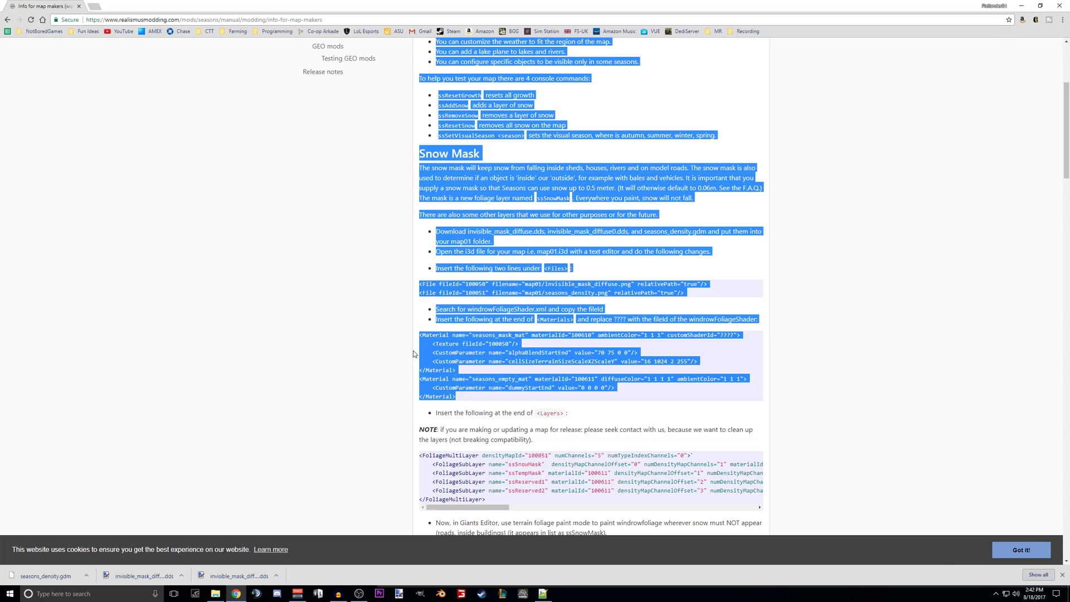
key("alt+Tab")
key("Return")
key("Return")
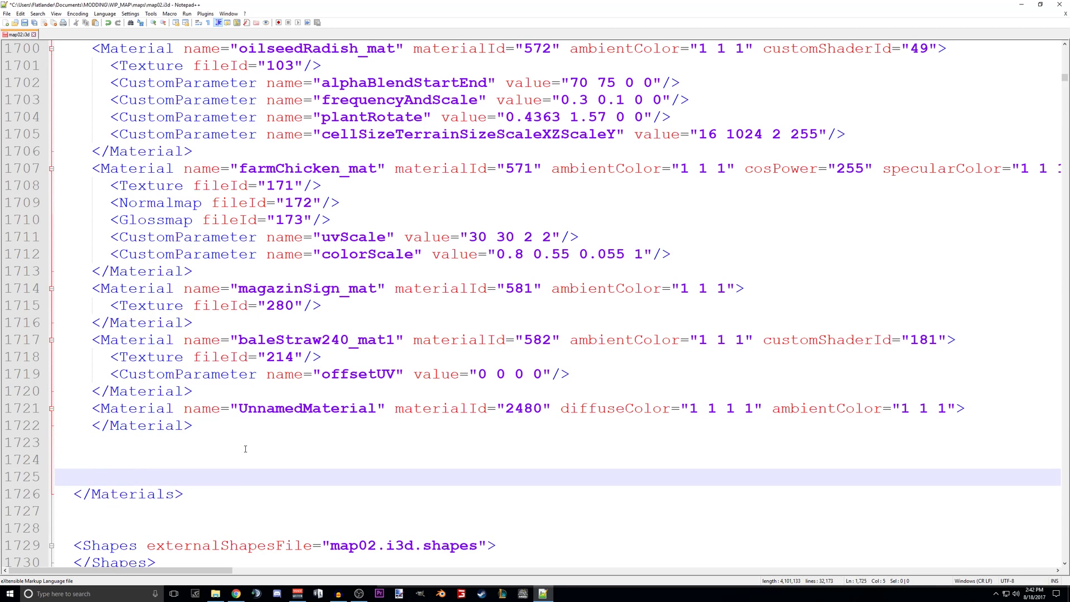
Paste the seasons_mask_mat (100610) and seasons_empty_mat (100611) Materials before </Materials> and indent them
key("Up")
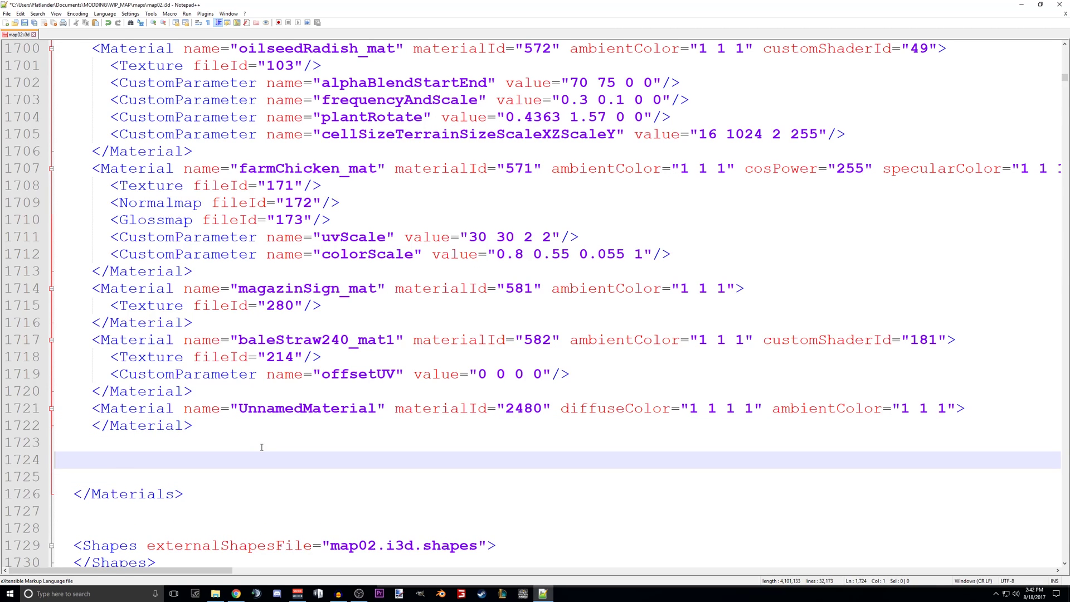
key("ctrl+v")
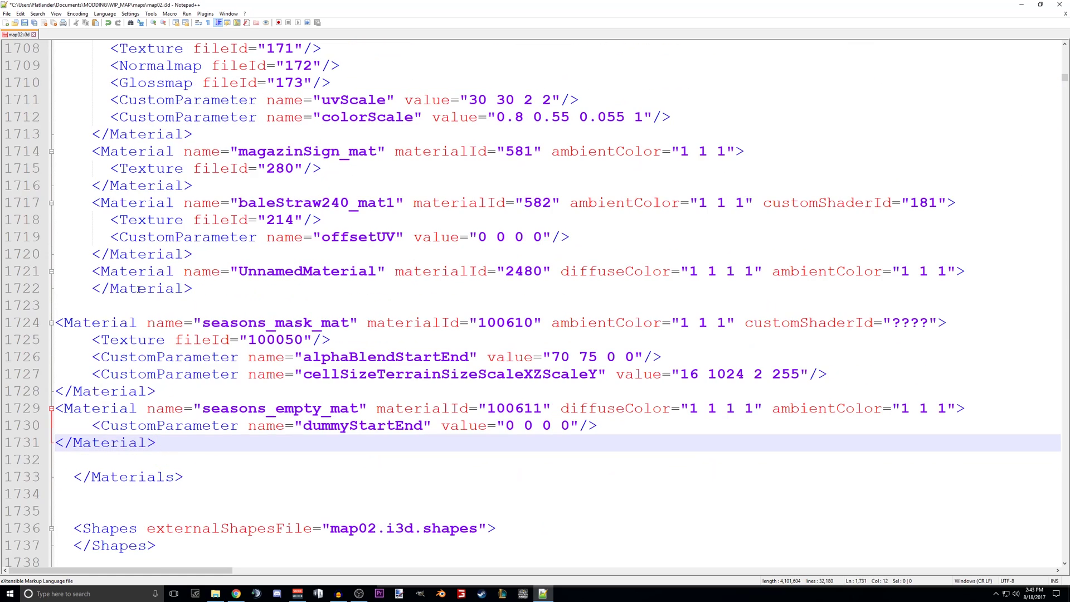
key("shift+Up")
key("shift+Up")
key("shift+Up")
key("shift+Up")
key("shift+Up")
key("shift+Up")
key("shift+Up")
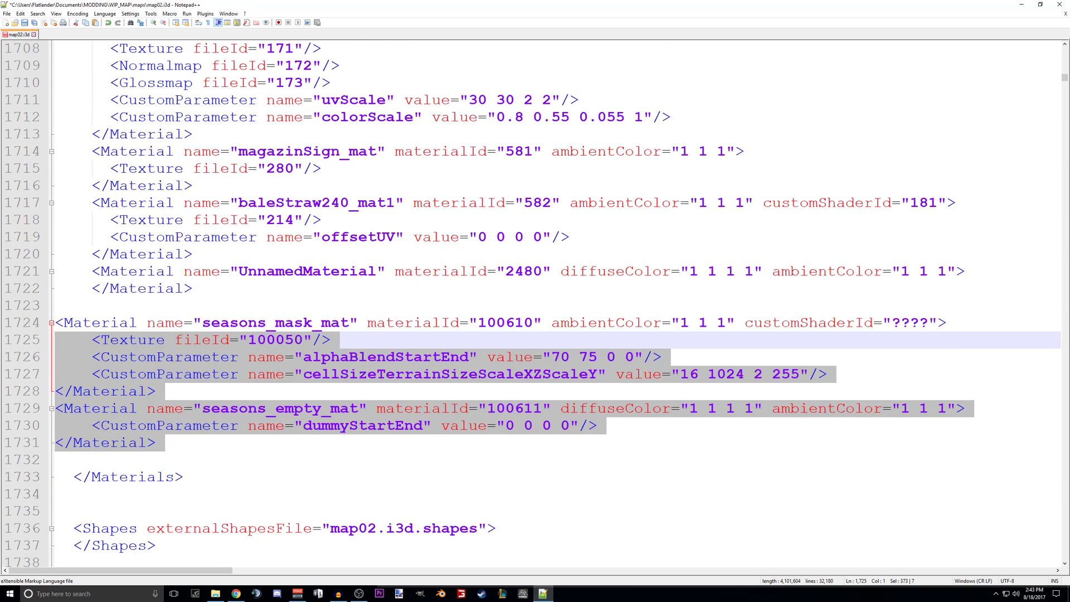
key("shift+Home")
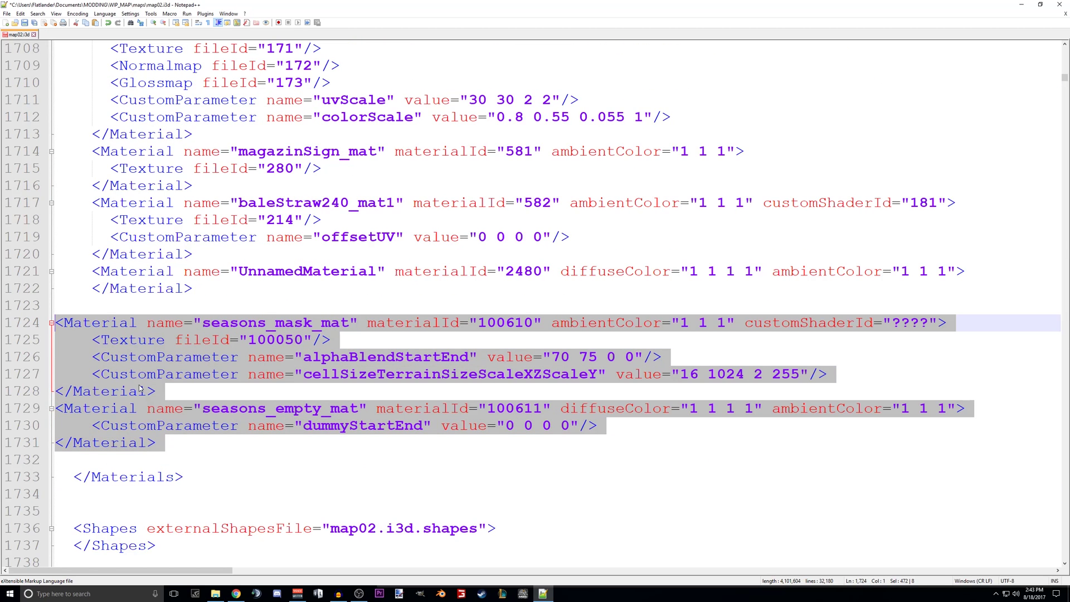
key("Tab")
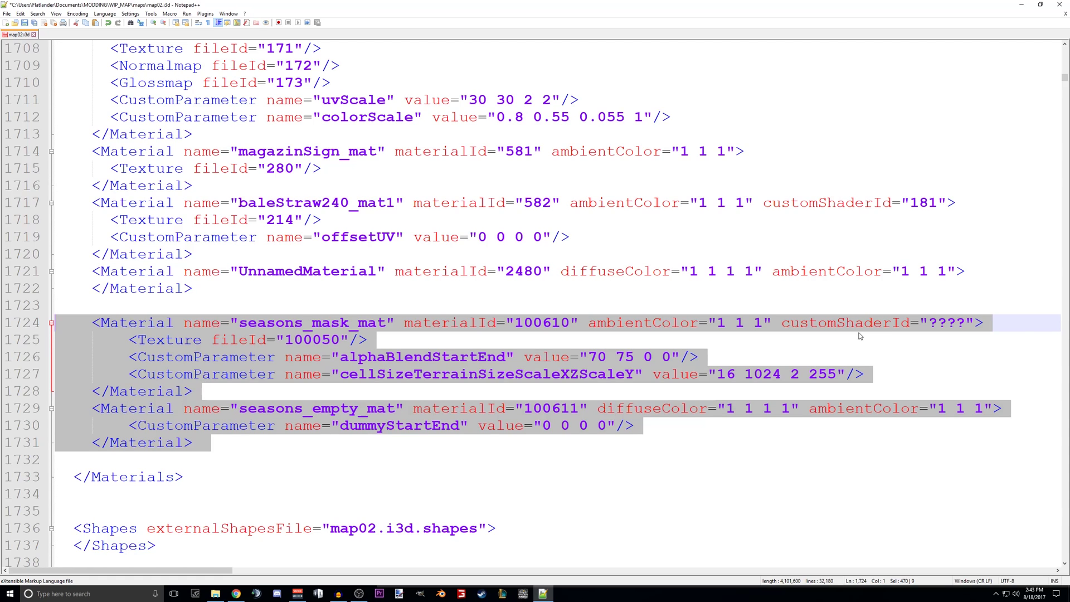
Reselect the pasted Material block and start a text search
left_click(956, 322)
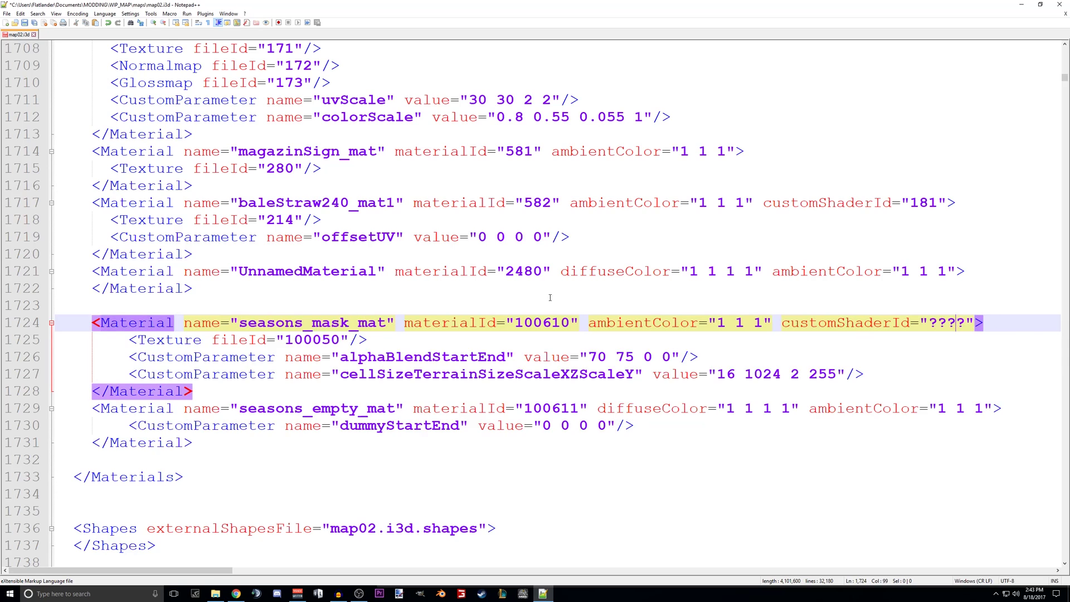
left_click(227, 456)
left_click_drag(26, 345, 25, 324)
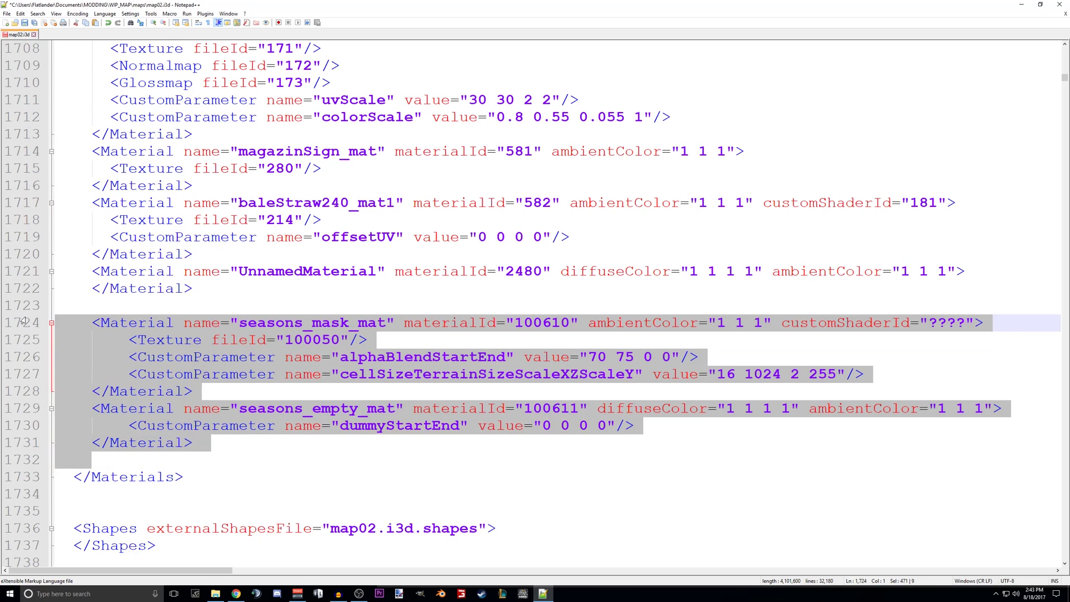
key("ctrl+f")
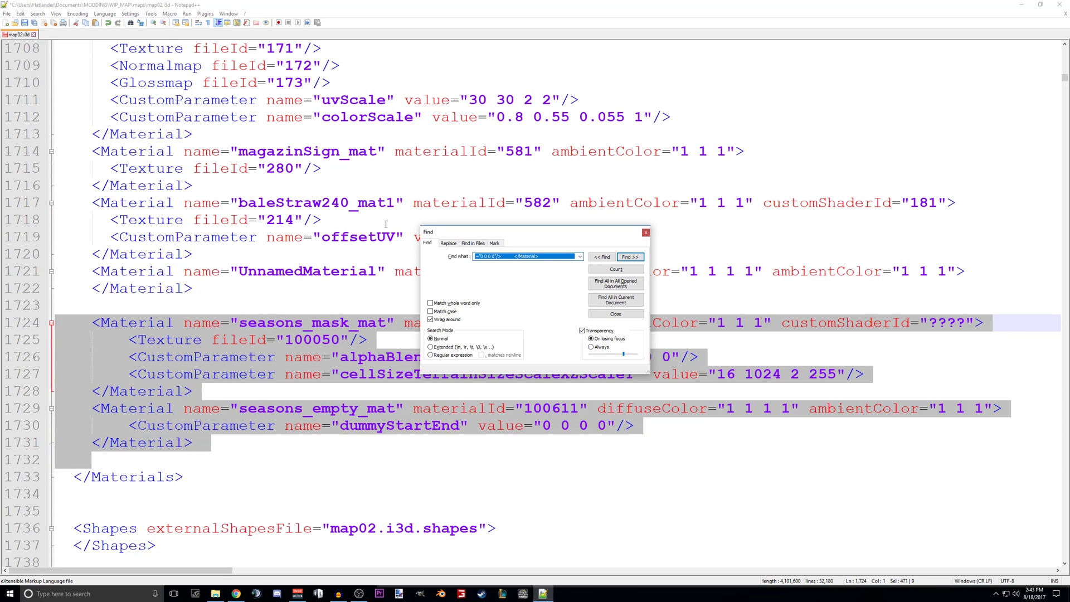
Replace the ???? customShaderId placeholder with 80 within the selected seasons_mask_mat block only
left_click(449, 243)
left_click(550, 283)
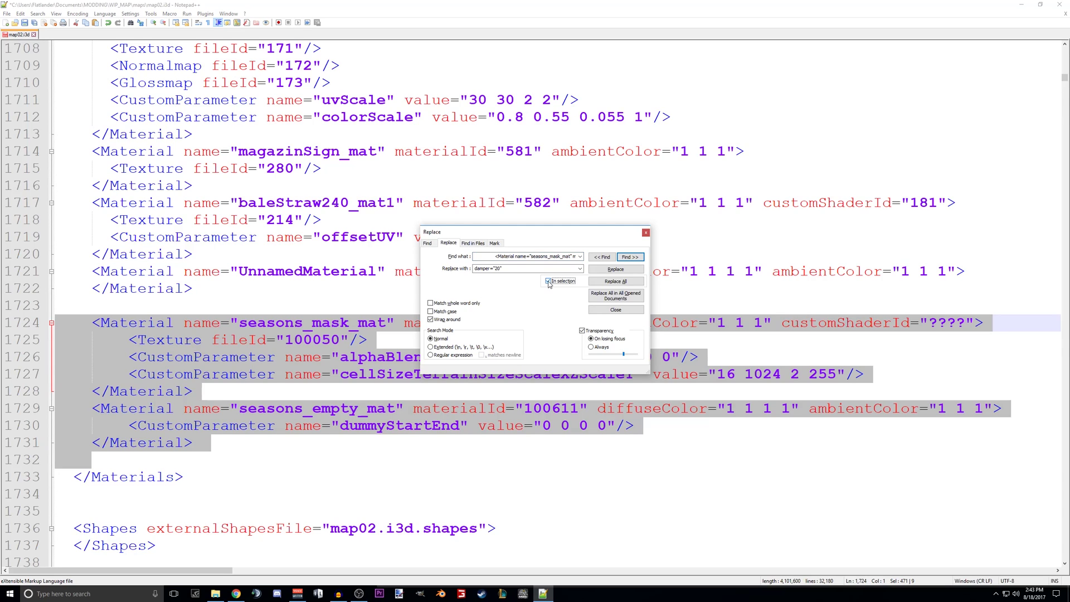
key("BackSpace")
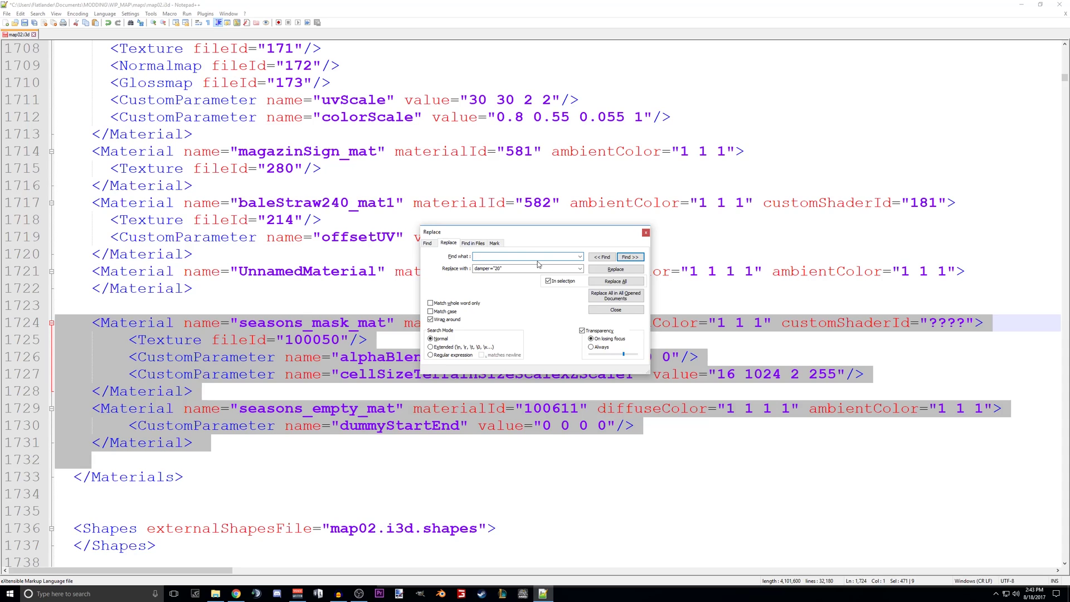
type("?")
key("Tab")
type("80")
left_click(616, 281)
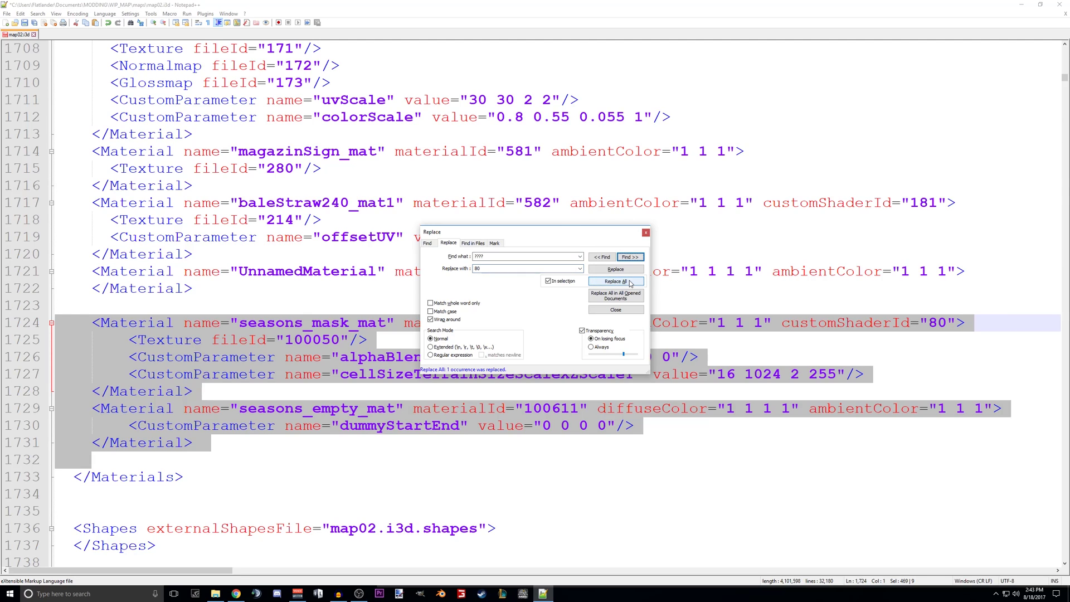
left_click(646, 233)
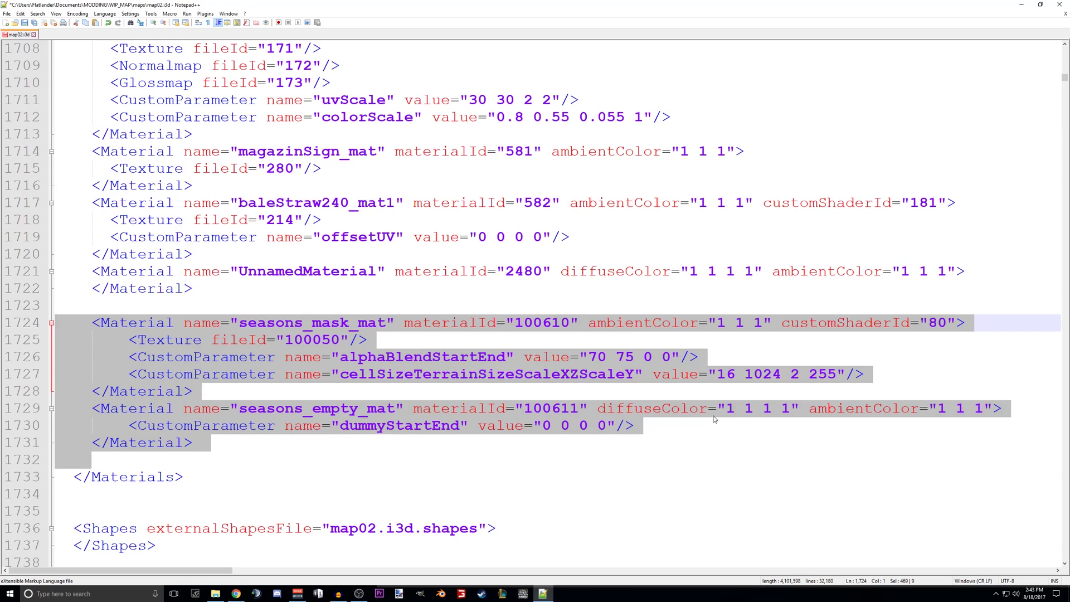